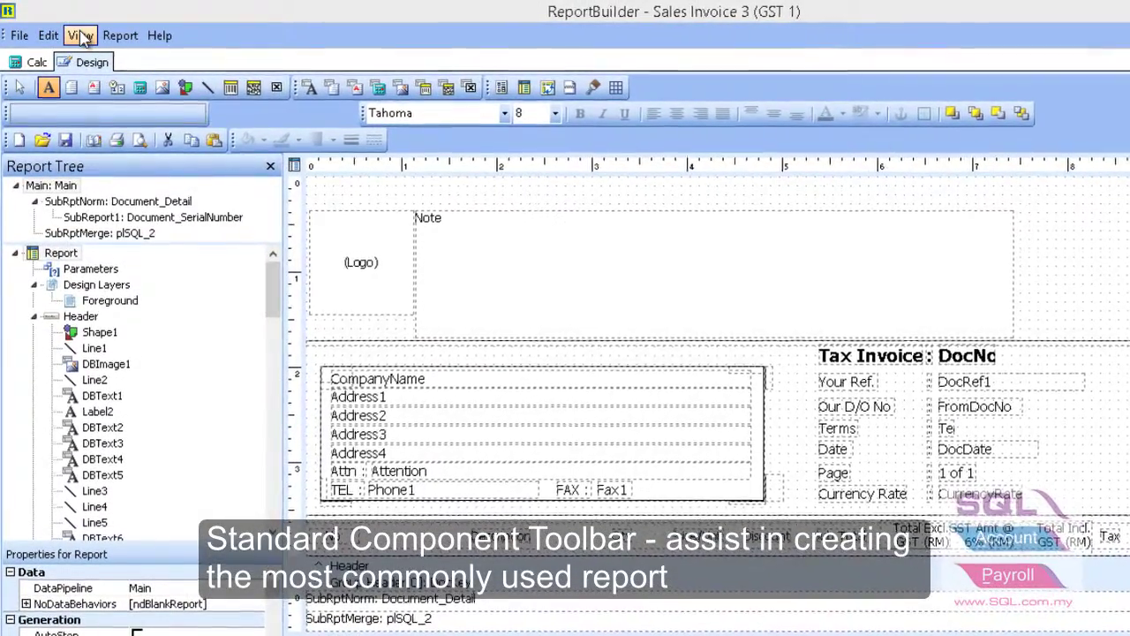
{"action": "left_click", "coordinate": [80, 36]}
{"action": "mouse_move", "coordinate": [94, 60]}
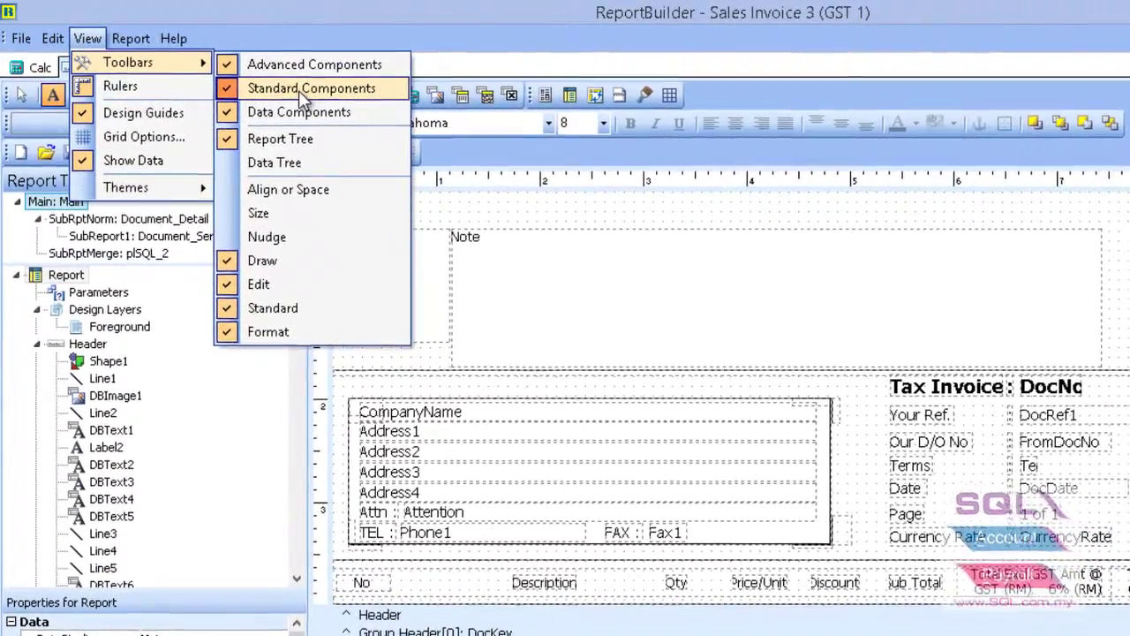
{"action": "left_click", "coordinate": [431, 56]}
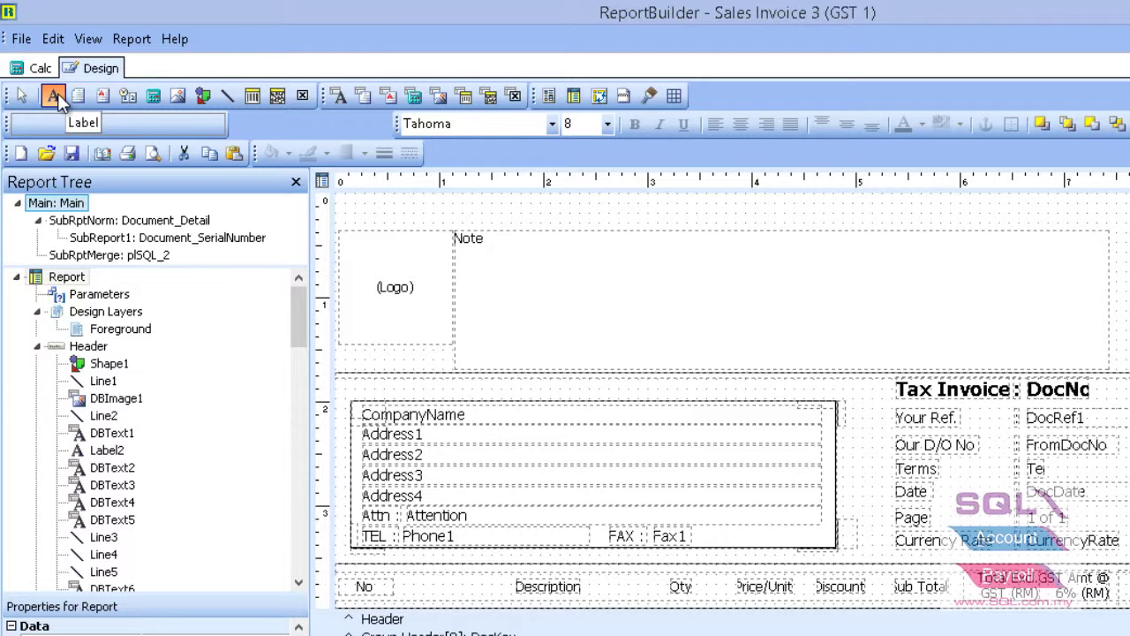
Step: Add a label just above the CompanyName field in the header and set its text to "Sent to :"
{"action": "left_click", "coordinate": [386, 390]}
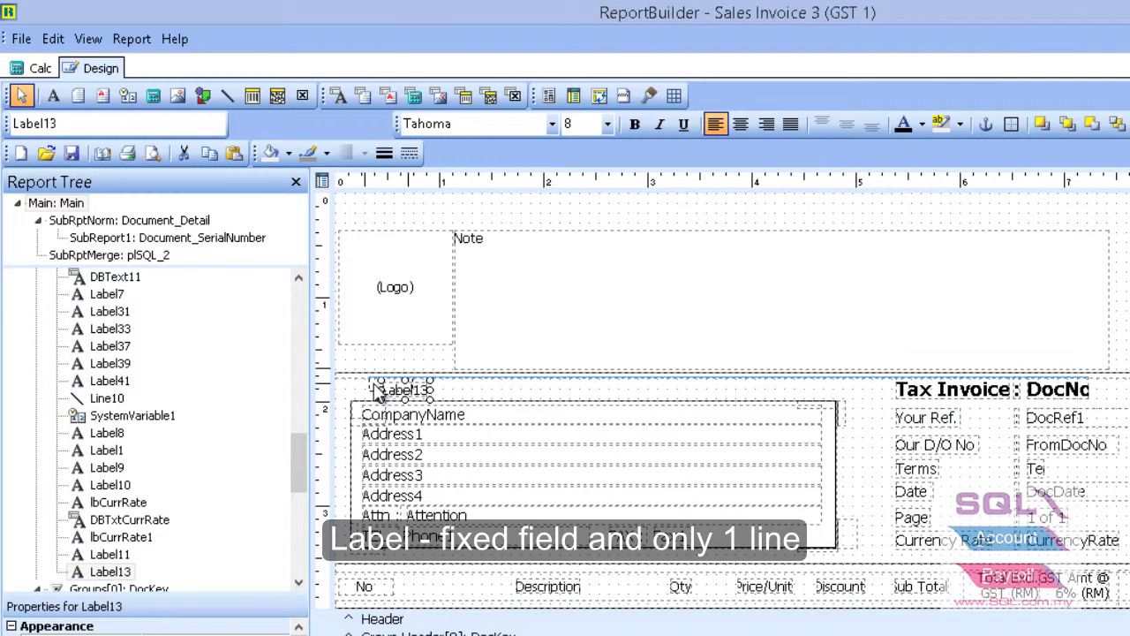
{"action": "left_click_drag", "start_coordinate": [378, 391], "coordinate": [361, 394]}
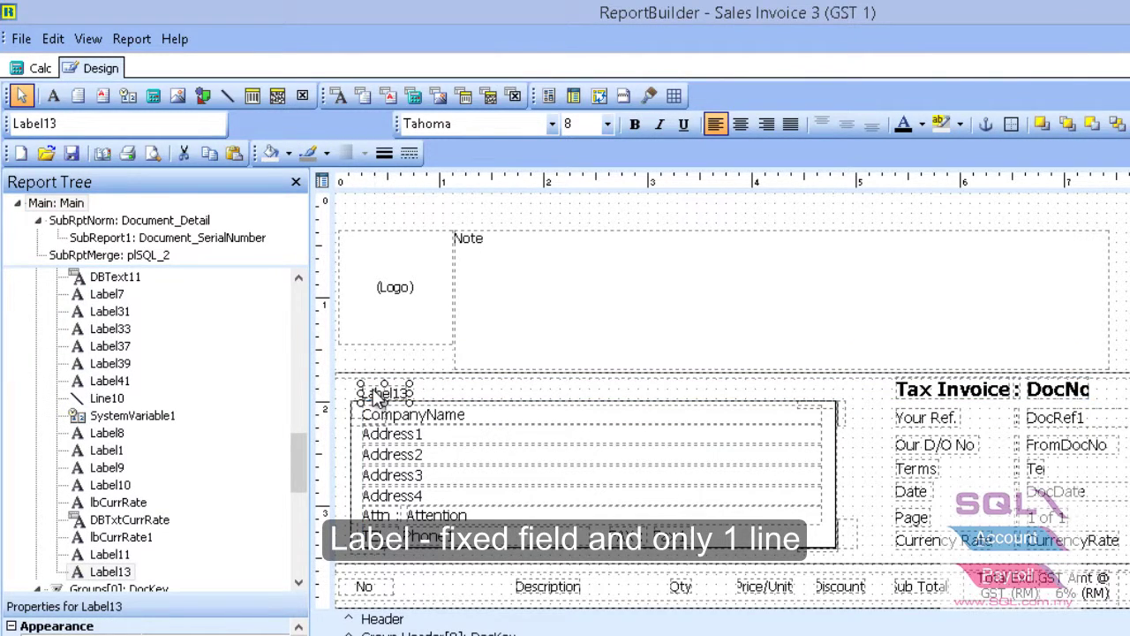
{"action": "double_click", "coordinate": [141, 123]}
{"action": "type", "text": "Sen"}
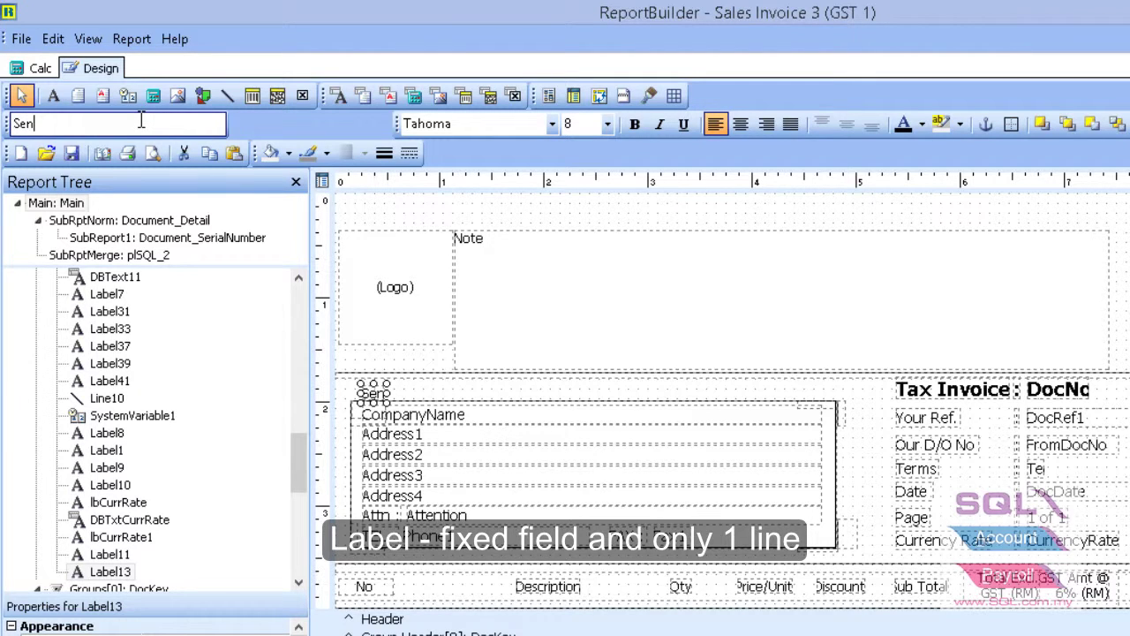
{"action": "type", "text": "t to"}
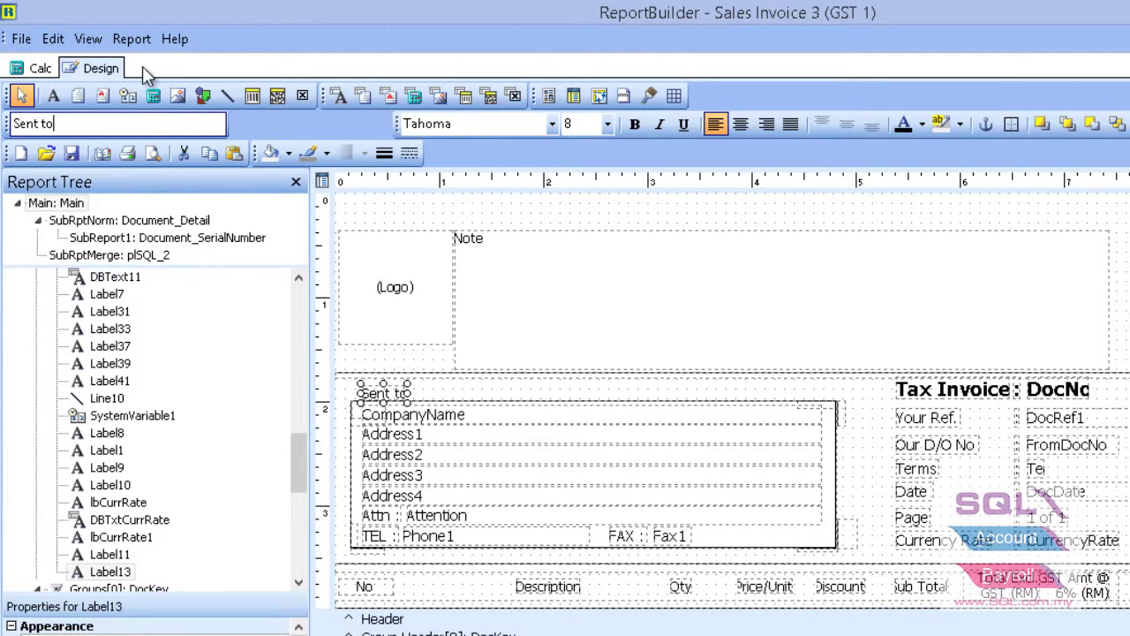
{"action": "type", "text": " :"}
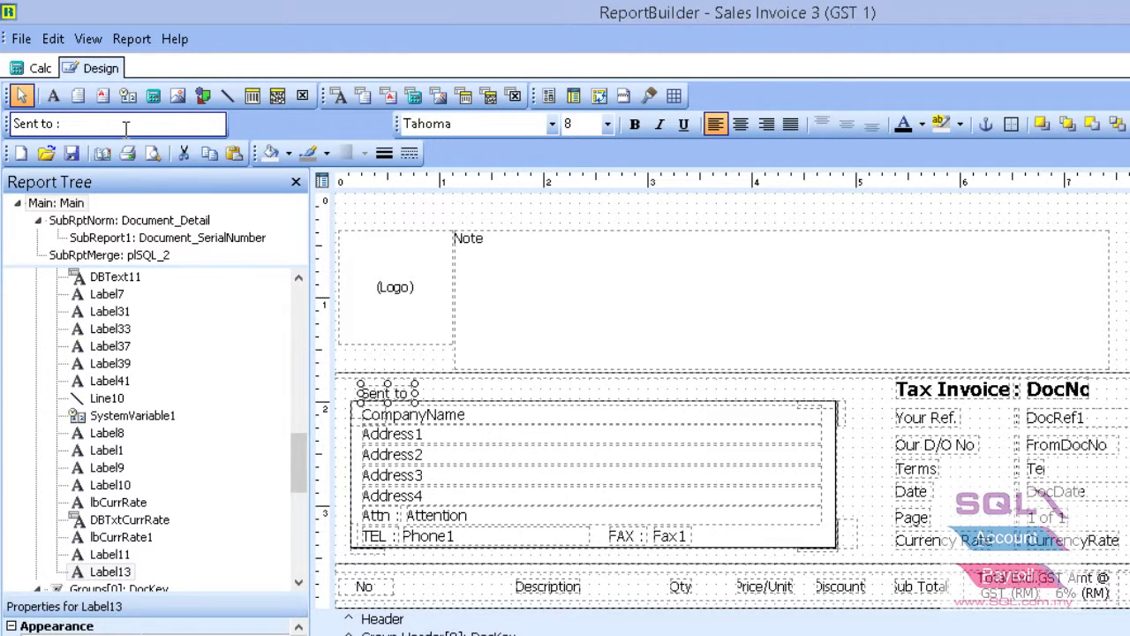
{"action": "left_click", "coordinate": [385, 394]}
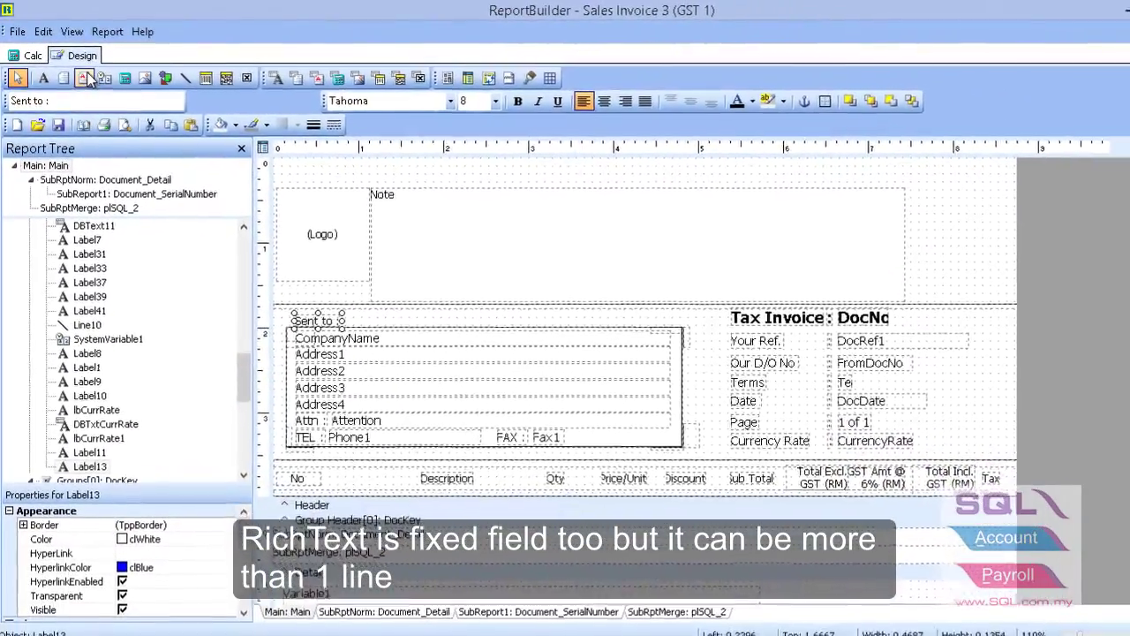
Step: Place a RichText component beside the Notes text, below Total Amount Due, at about 3.07 left and 1.03 top
{"action": "left_click", "coordinate": [87, 82]}
{"action": "scroll", "coordinate": [464, 295], "scroll_direction": "down", "scroll_amount": 5}
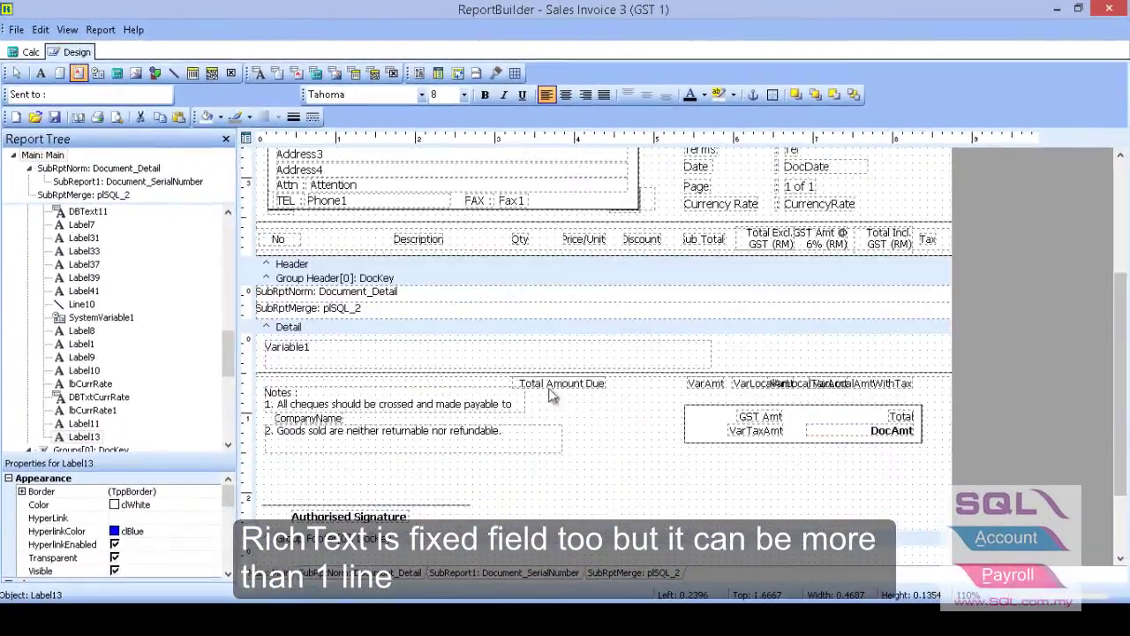
{"action": "left_click", "coordinate": [556, 424]}
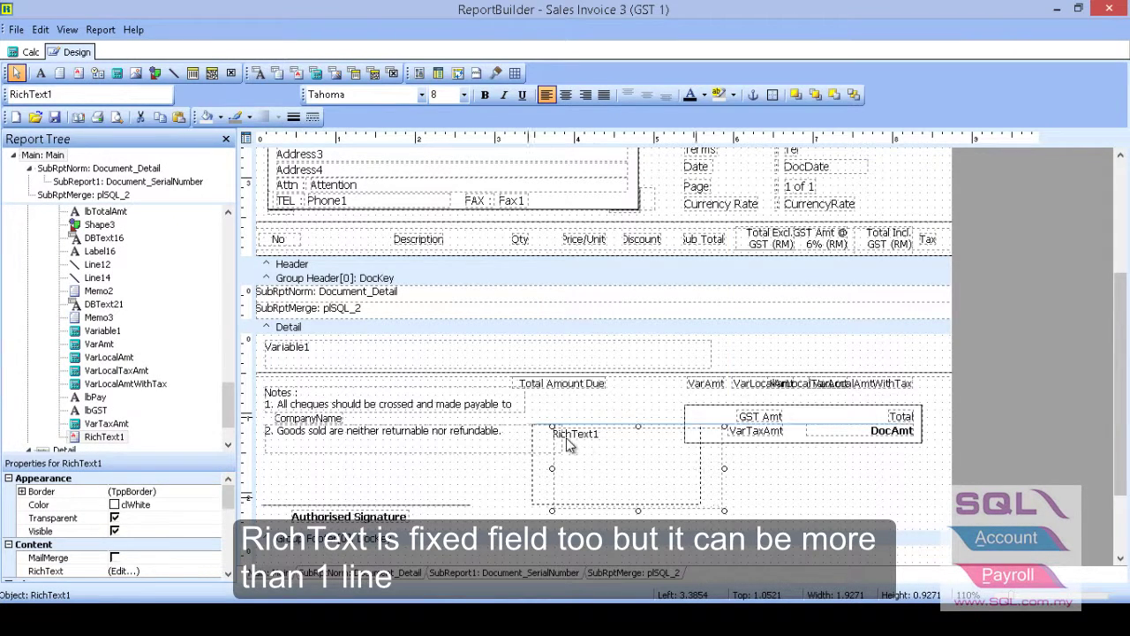
{"action": "left_click_drag", "start_coordinate": [565, 445], "coordinate": [537, 441]}
Step: Open the new RichText component for editing and enter lines of sample text: "feudfukdshufsd", "fdsjfjkdsf", "sdfjdshfd" and "fdshfjd"
{"action": "right_click", "coordinate": [562, 439]}
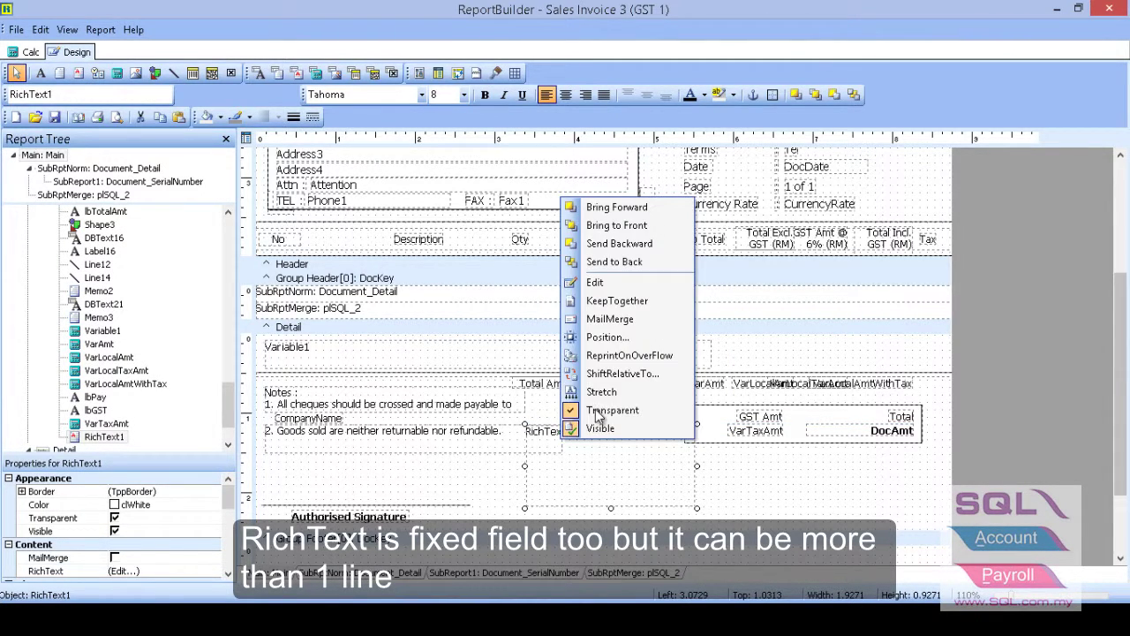
{"action": "left_click", "coordinate": [596, 283]}
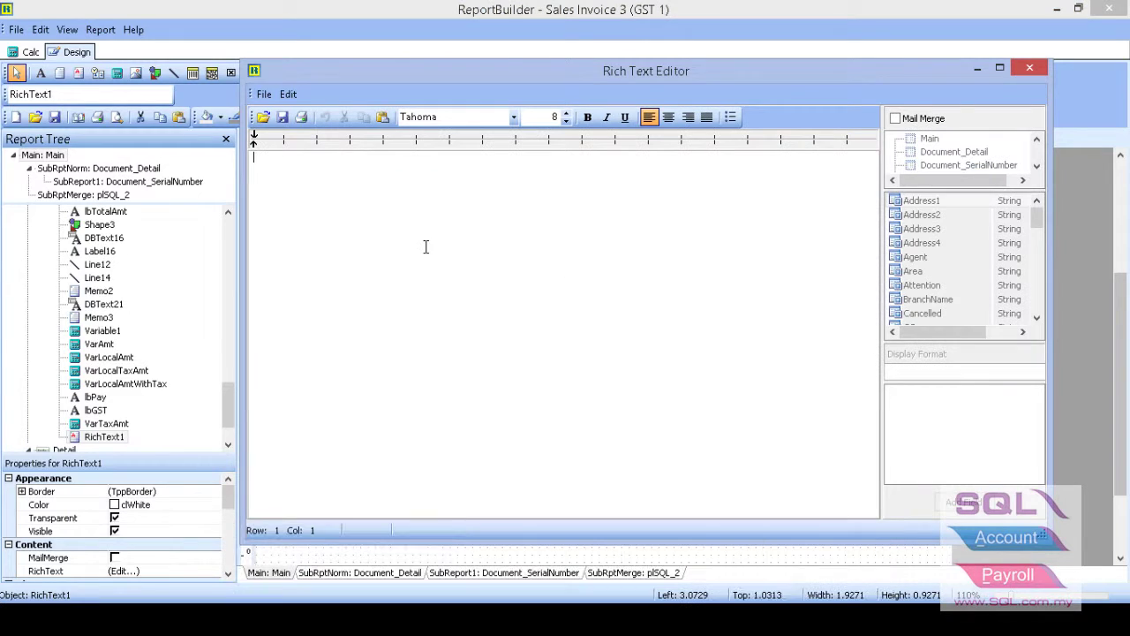
{"action": "type", "text": "feudfukdshufsd"}
{"action": "key", "text": "Return"}
{"action": "type", "text": "fdsjfj"}
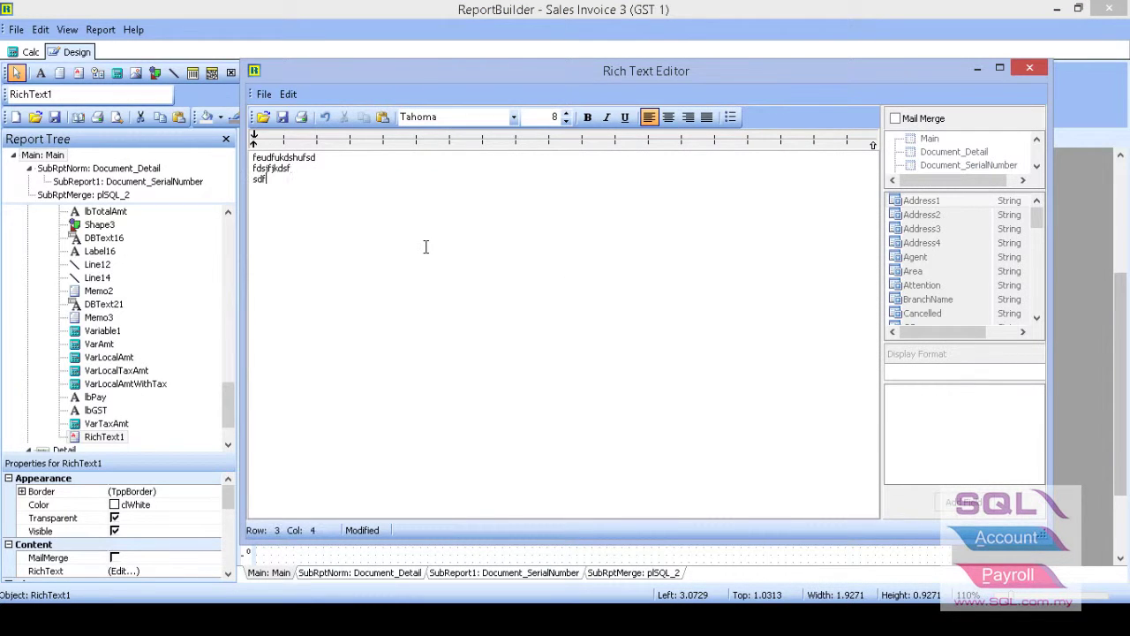
{"action": "type", "text": "kdsf"}
{"action": "key", "text": "Return"}
{"action": "type", "text": "sdfjdshfd"}
{"action": "key", "text": "Return"}
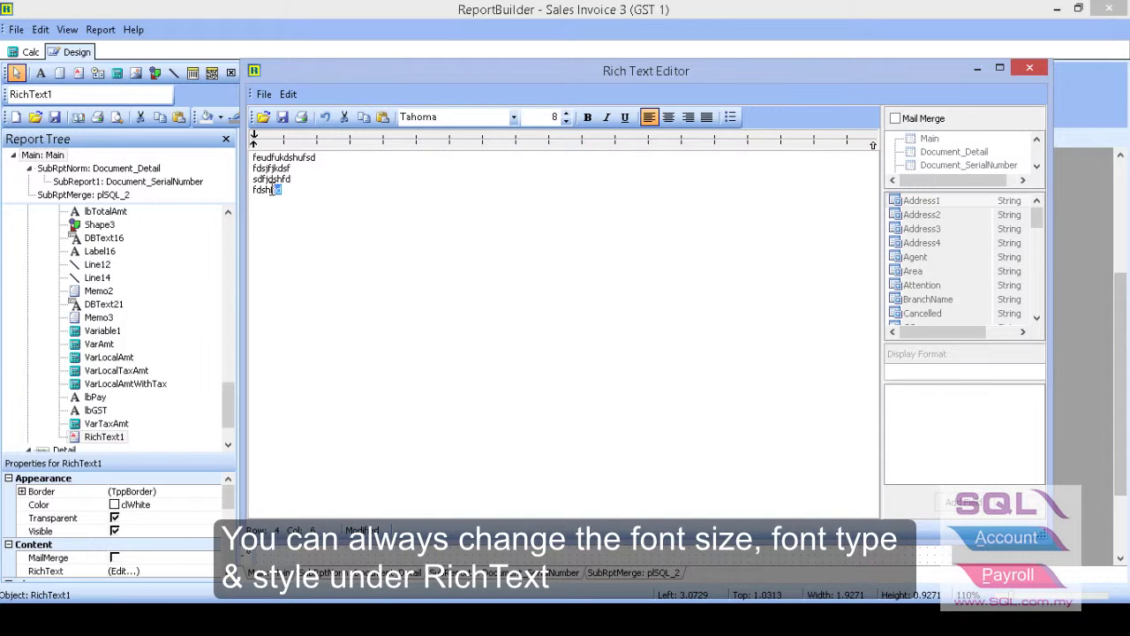
Step: Make the last line "fdshfjd" bold and underlined, and close the rich text editor, saving the changes
{"action": "left_click_drag", "start_coordinate": [252, 190], "coordinate": [303, 186]}
{"action": "left_click", "coordinate": [589, 119]}
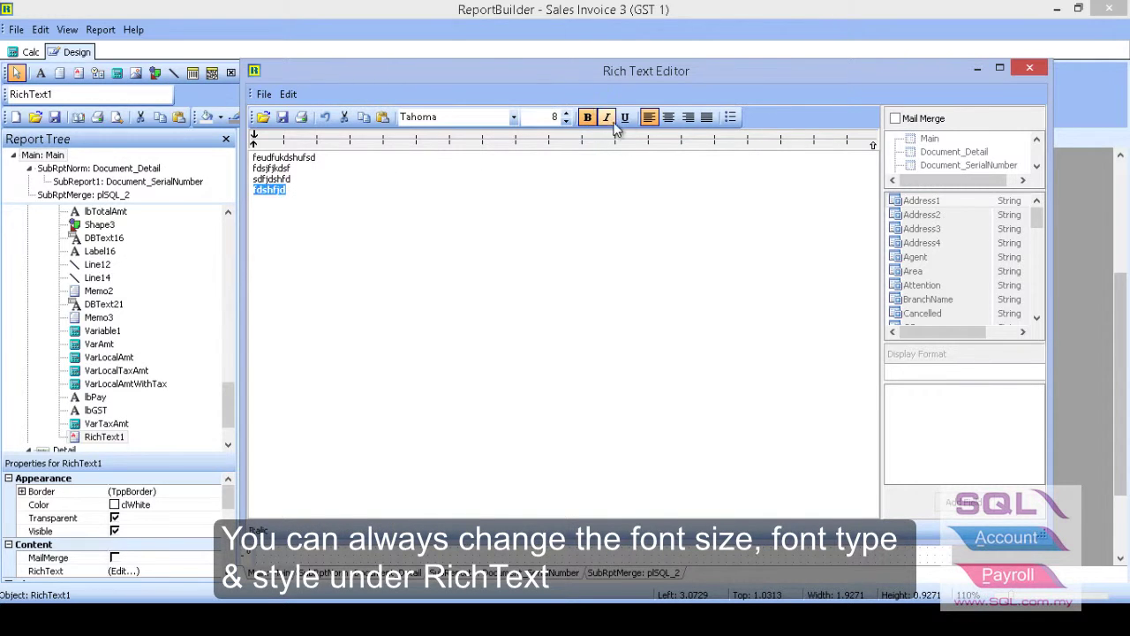
{"action": "left_click", "coordinate": [624, 118]}
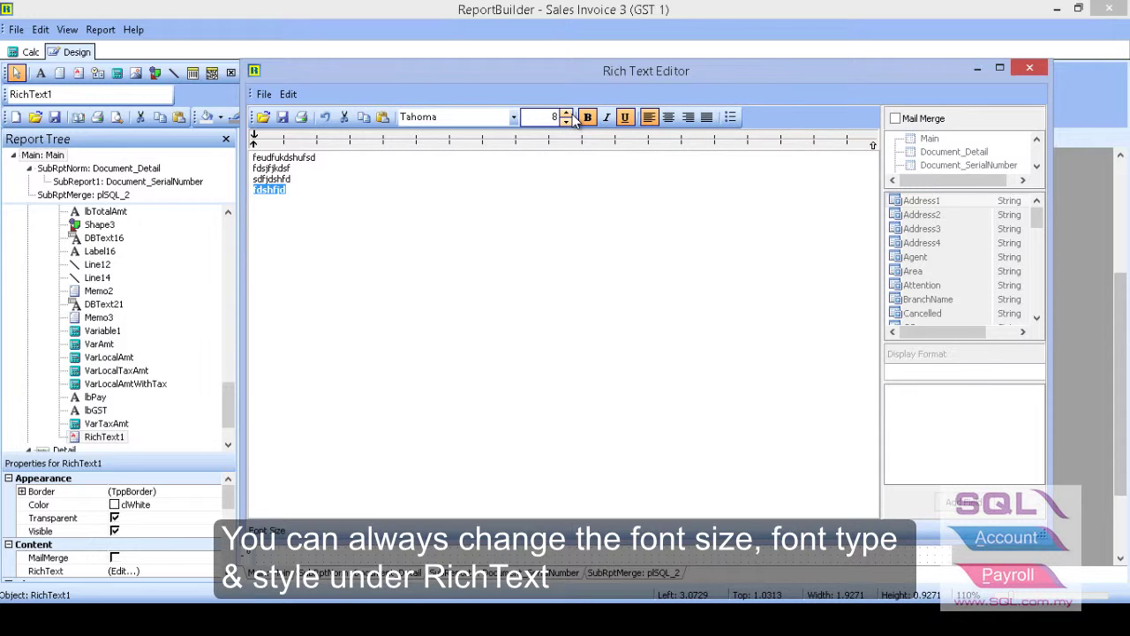
{"action": "left_click", "coordinate": [1030, 69]}
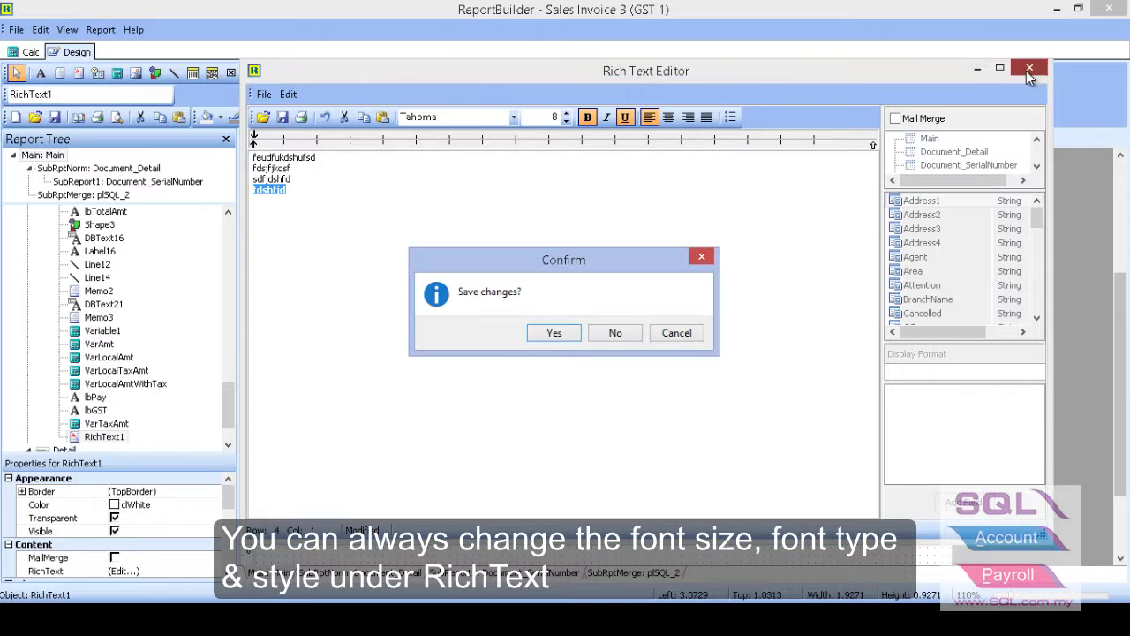
{"action": "left_click", "coordinate": [551, 336]}
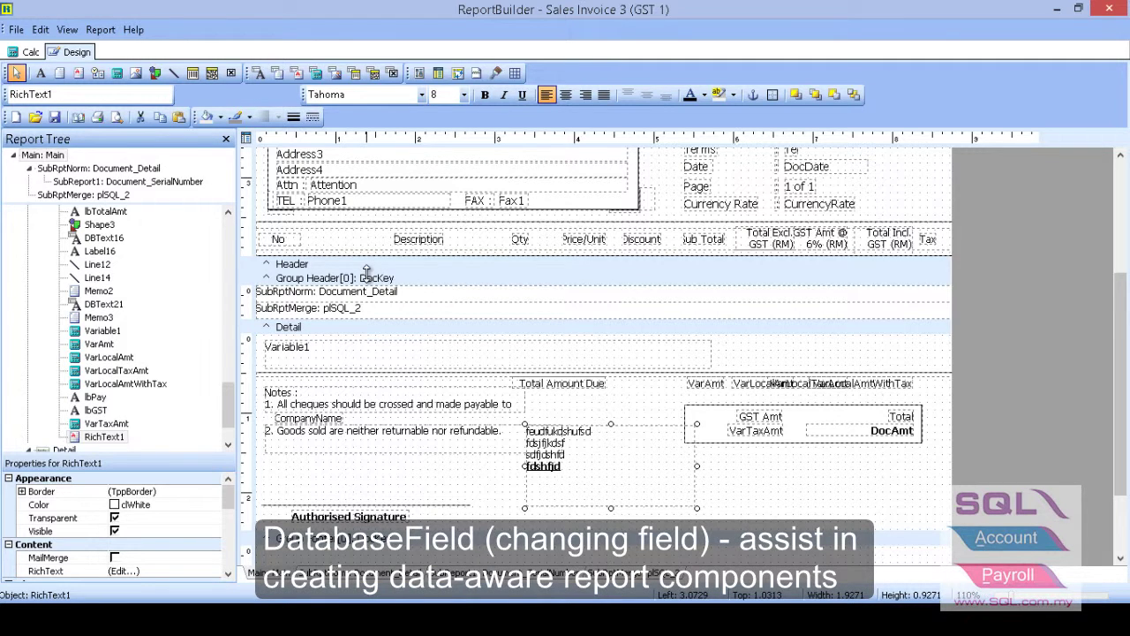
Step: Add a DBText component and position it in the header beside the CurrencyRate field
{"action": "scroll", "coordinate": [367, 270], "scroll_direction": "up", "scroll_amount": 5}
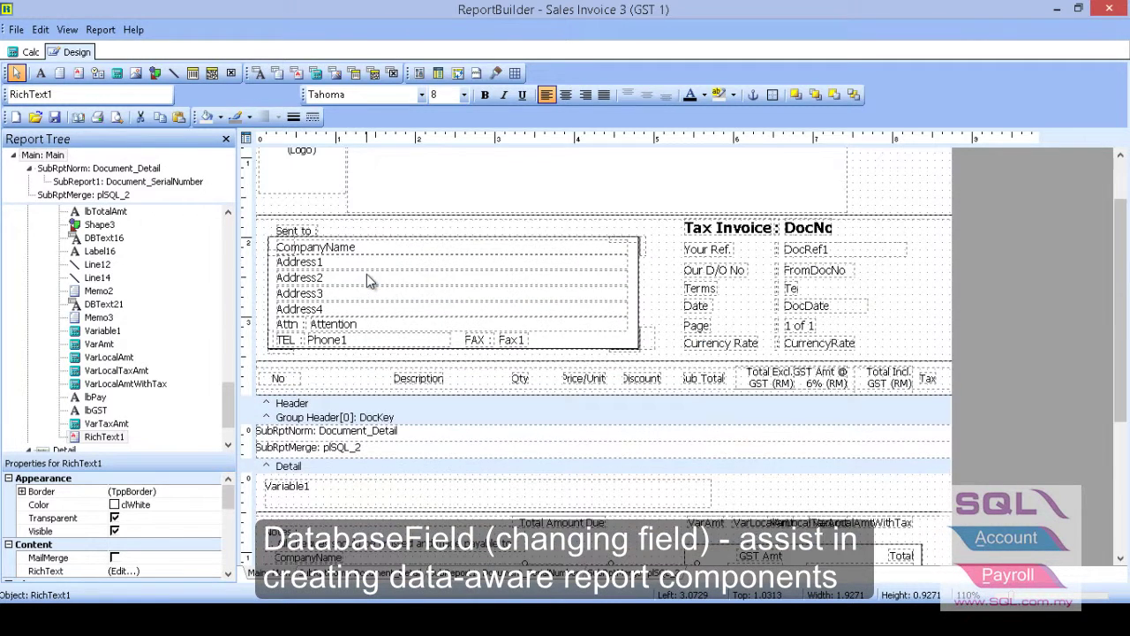
{"action": "left_click", "coordinate": [371, 256]}
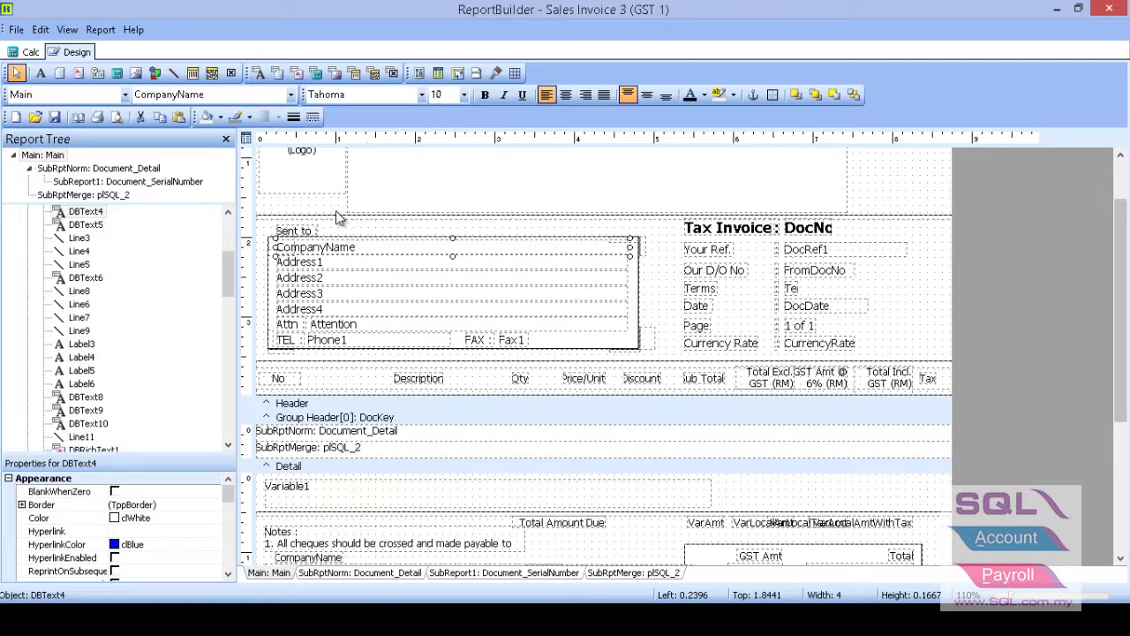
{"action": "left_click", "coordinate": [260, 74]}
{"action": "scroll", "coordinate": [679, 345], "scroll_direction": "down", "scroll_amount": 3}
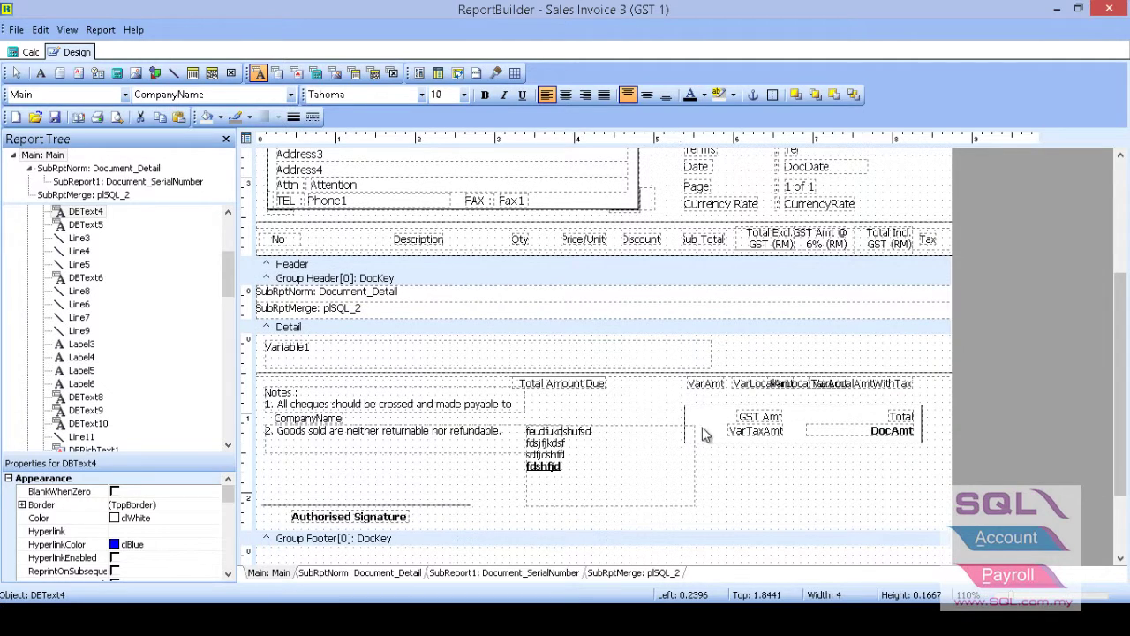
{"action": "left_click", "coordinate": [717, 458]}
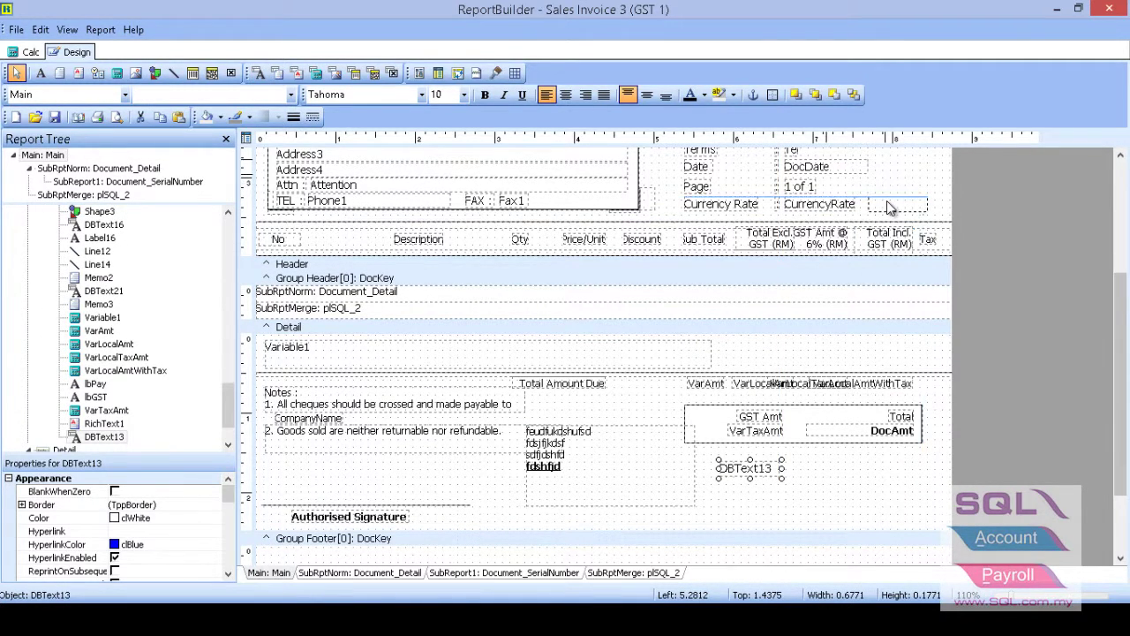
{"action": "left_click_drag", "start_coordinate": [890, 206], "coordinate": [889, 209]}
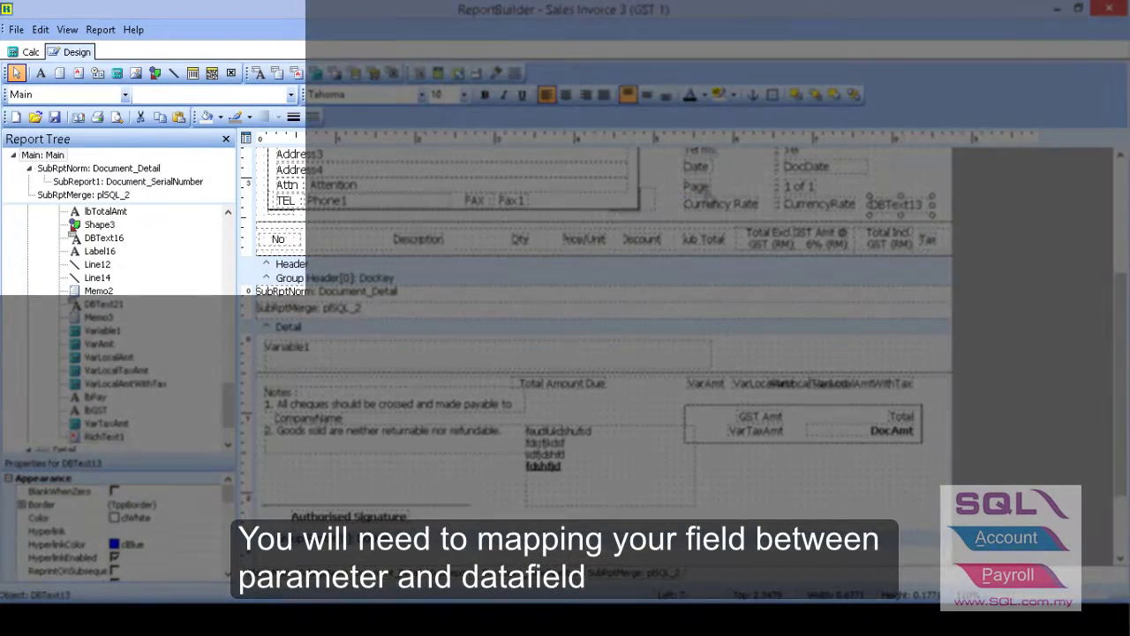
Step: Map the new DBText component to the Agent field of the Main data pipeline
{"action": "left_click", "coordinate": [124, 94]}
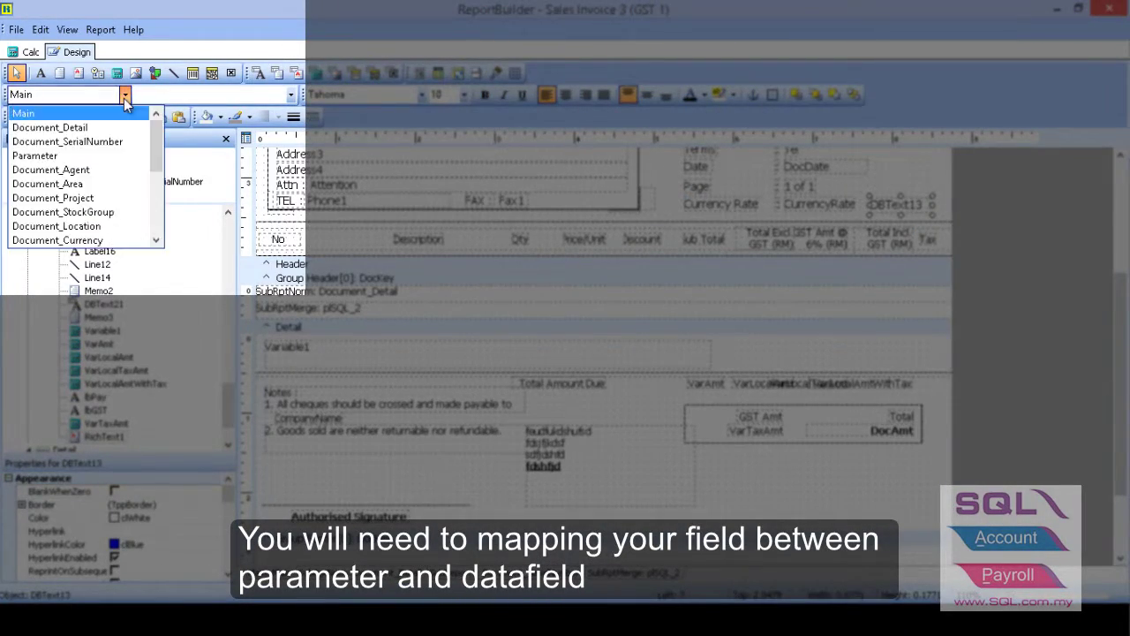
{"action": "mouse_move", "coordinate": [160, 131]}
{"action": "left_mouse_down"}
{"action": "mouse_move", "coordinate": [157, 172]}
{"action": "mouse_move", "coordinate": [159, 129]}
{"action": "left_mouse_up"}
{"action": "left_click", "coordinate": [291, 95]}
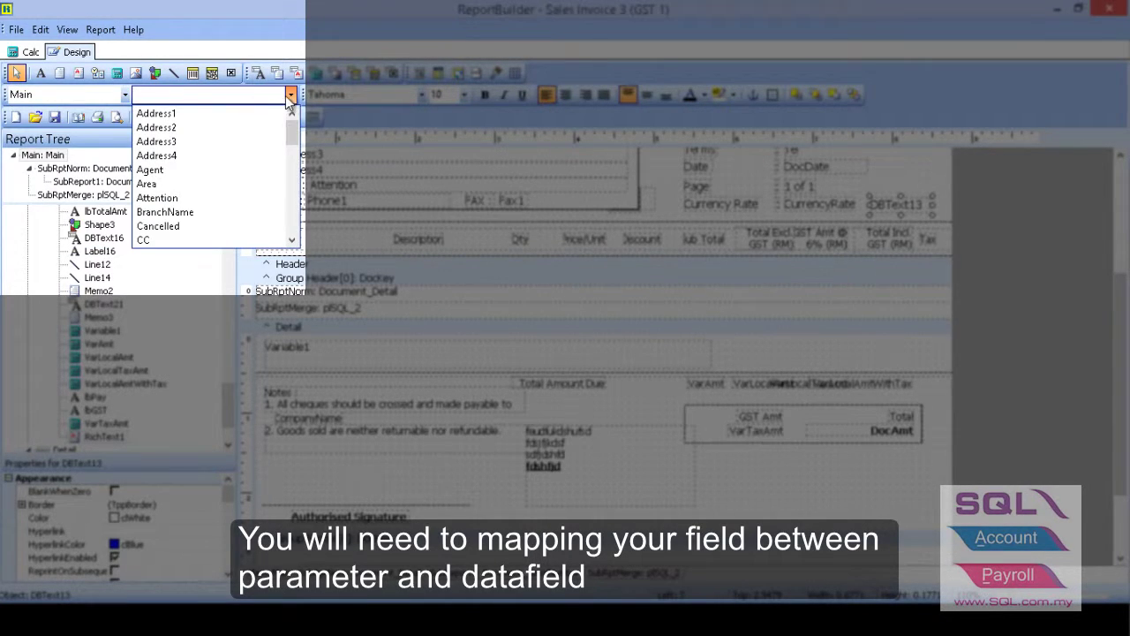
{"action": "left_click", "coordinate": [231, 174]}
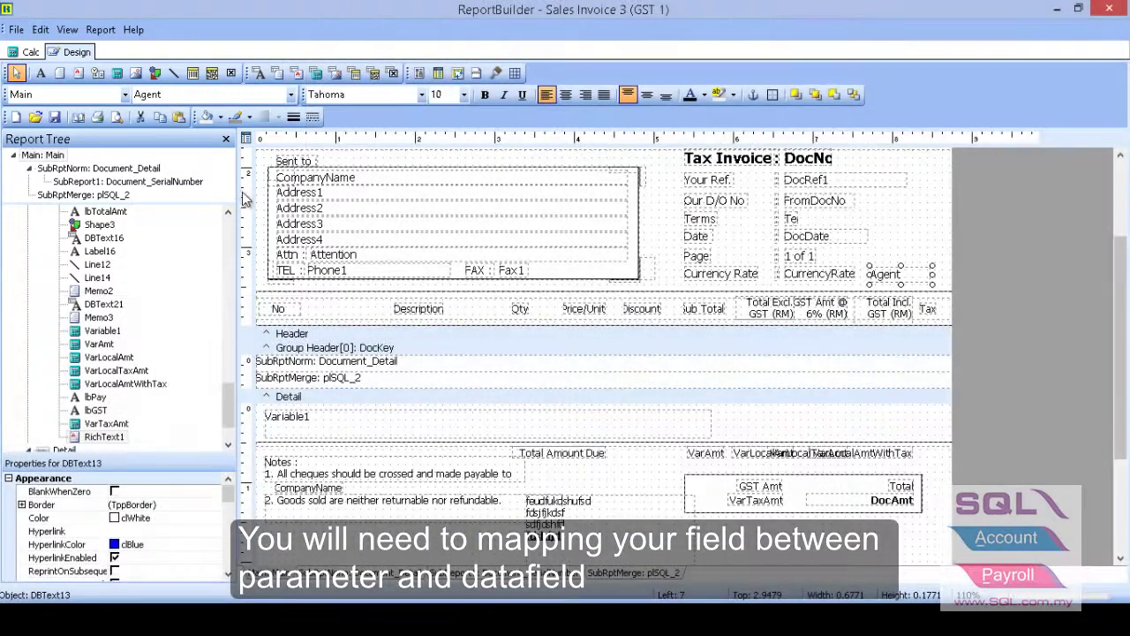
Step: Place a DBRichText component overlapping the sample rich text block and map it to the Note field of the Main pipeline
{"action": "scroll", "coordinate": [281, 212], "scroll_direction": "down", "scroll_amount": 3}
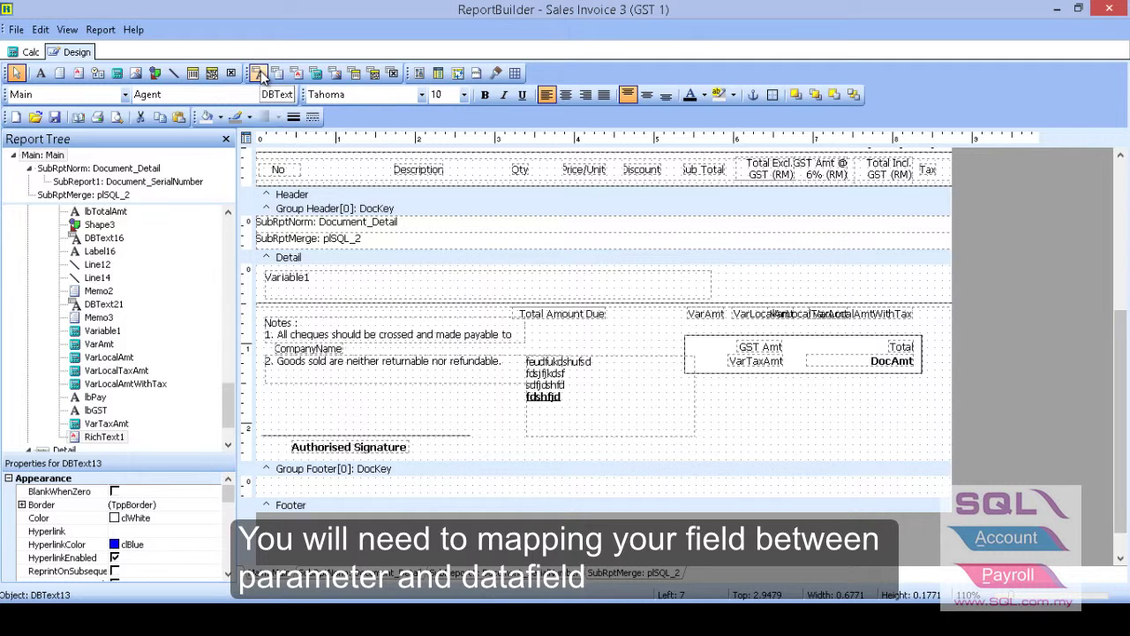
{"action": "left_click", "coordinate": [298, 75]}
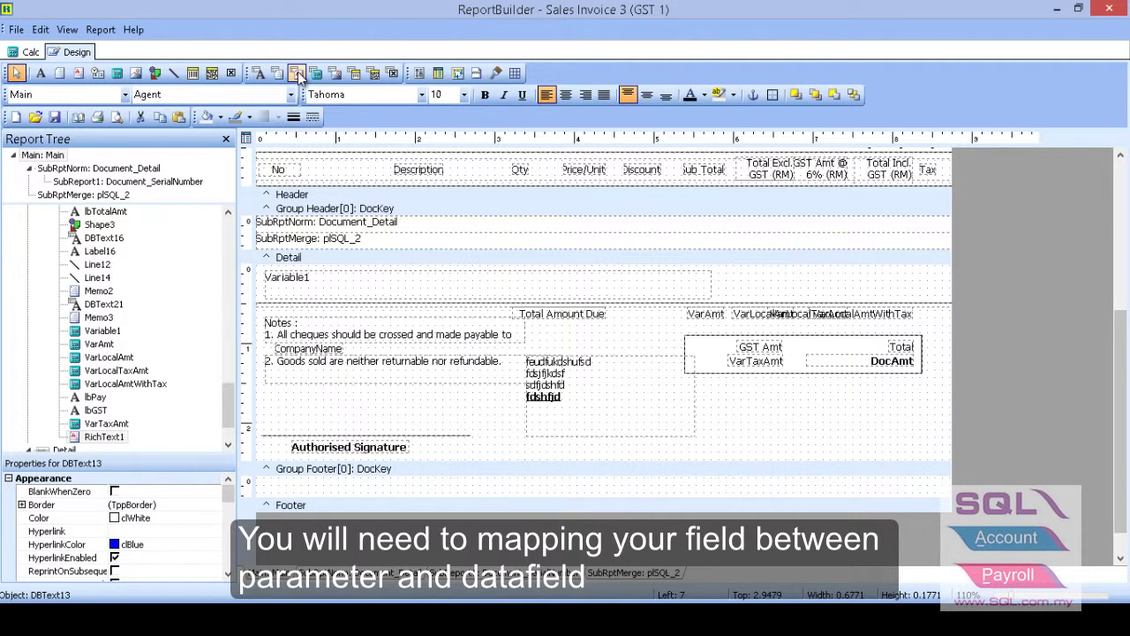
{"action": "left_click", "coordinate": [600, 387]}
{"action": "left_click_drag", "start_coordinate": [633, 397], "coordinate": [641, 378]}
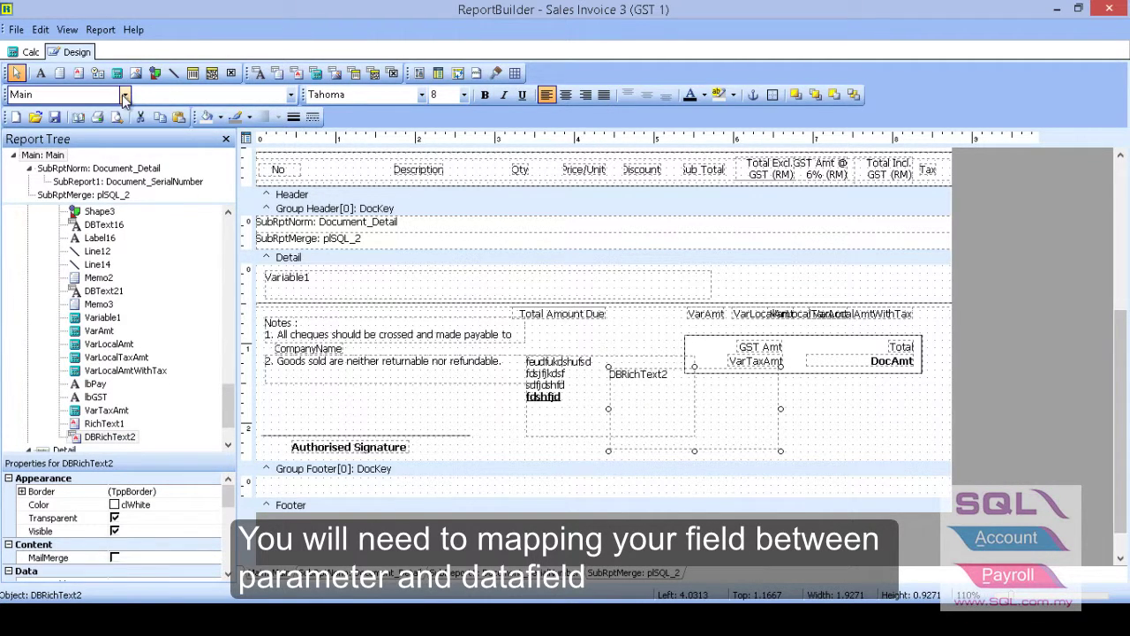
{"action": "left_click", "coordinate": [291, 94]}
{"action": "left_click_drag", "start_coordinate": [295, 136], "coordinate": [295, 210]}
{"action": "left_click", "coordinate": [223, 199]}
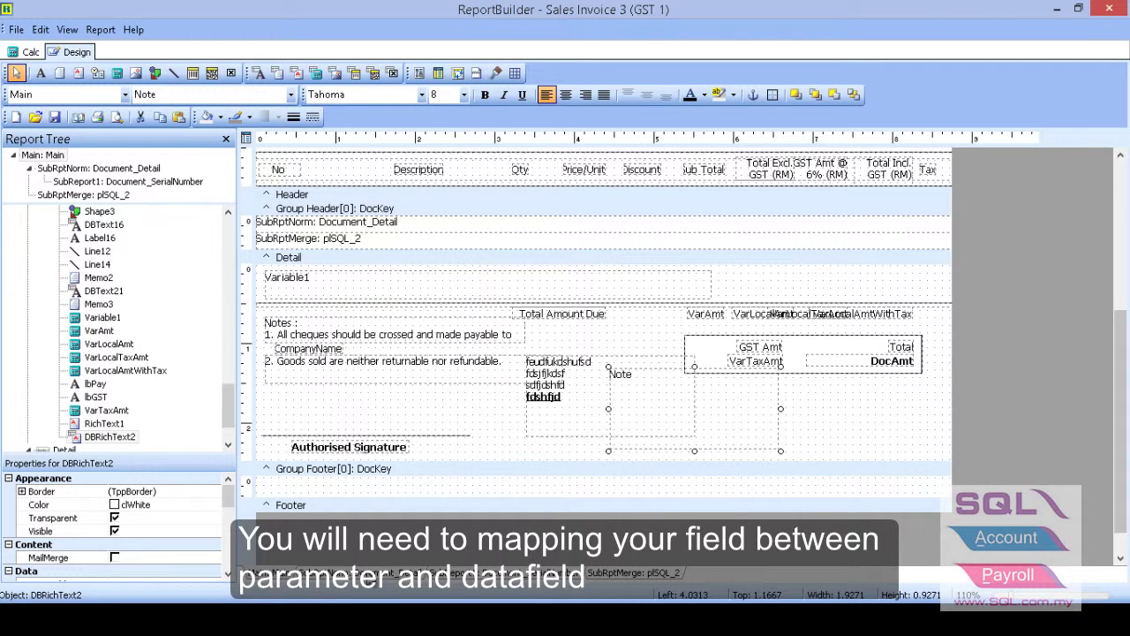
Step: In the Document_Detail subreport, set the Description3 rich text component's data pipeline to Document_Detail and review its available data fields
{"action": "left_click", "coordinate": [321, 576]}
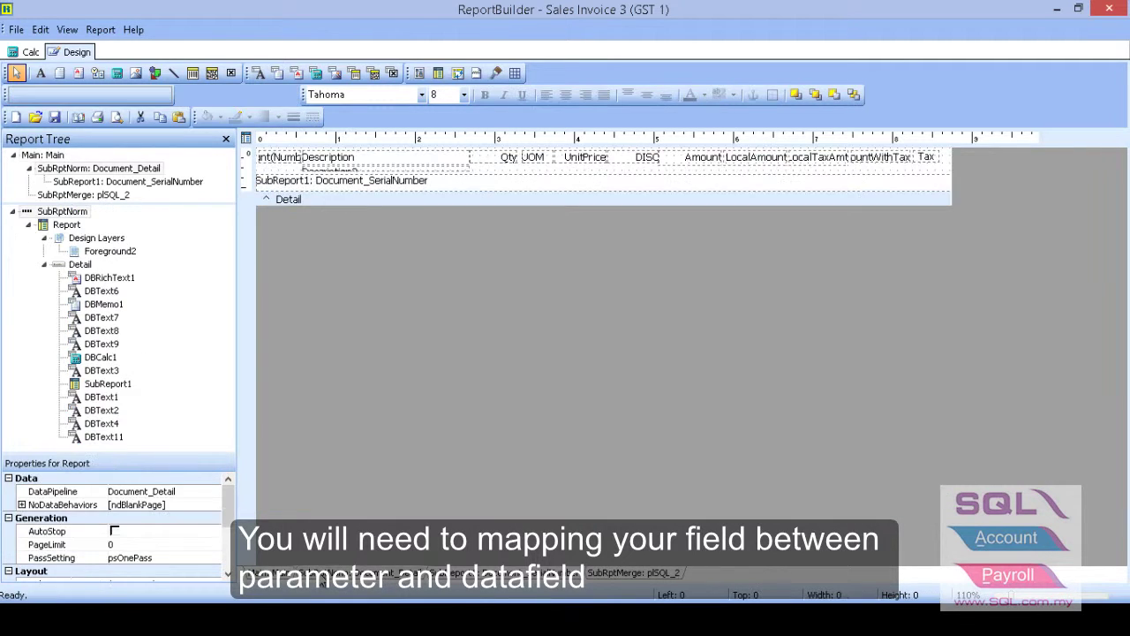
{"action": "left_click", "coordinate": [419, 173]}
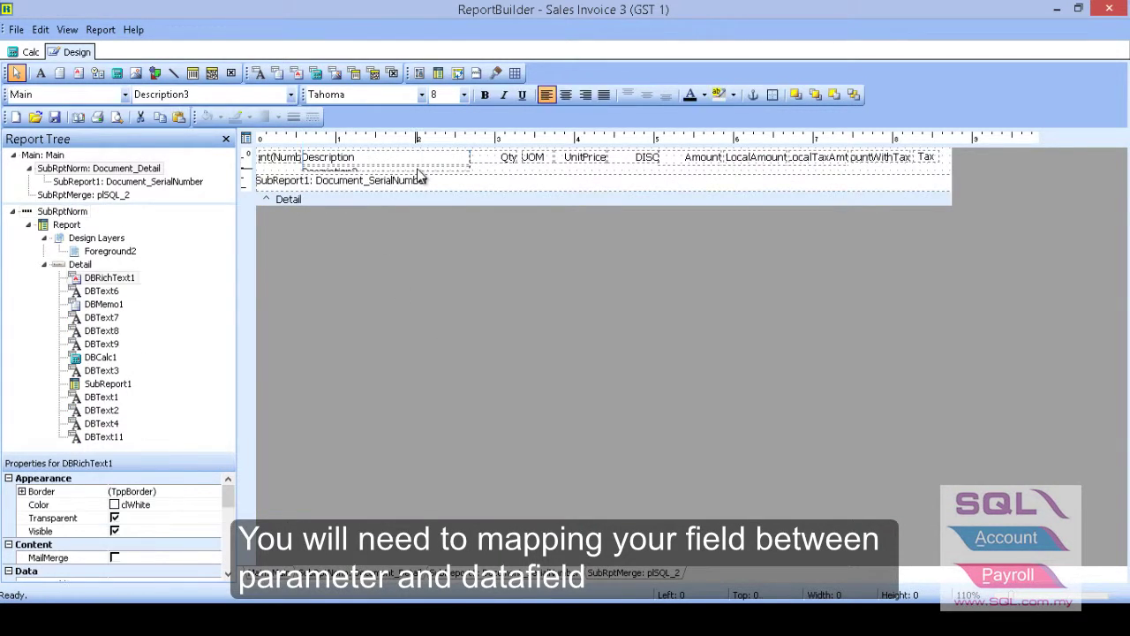
{"action": "left_click", "coordinate": [124, 94]}
{"action": "left_click", "coordinate": [111, 129]}
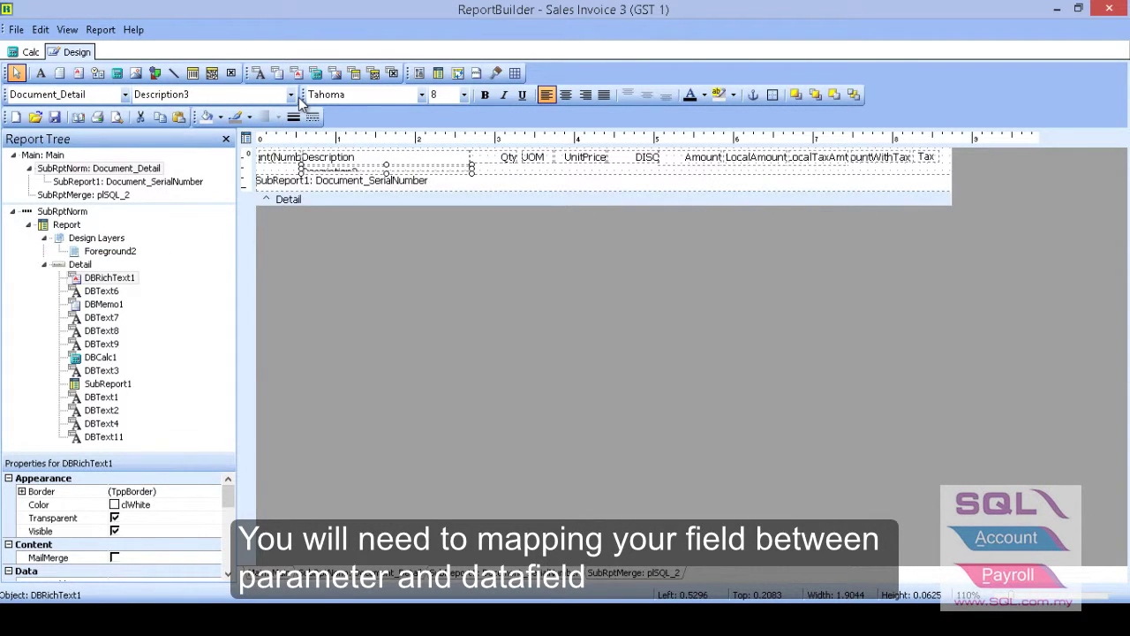
{"action": "left_click", "coordinate": [292, 95]}
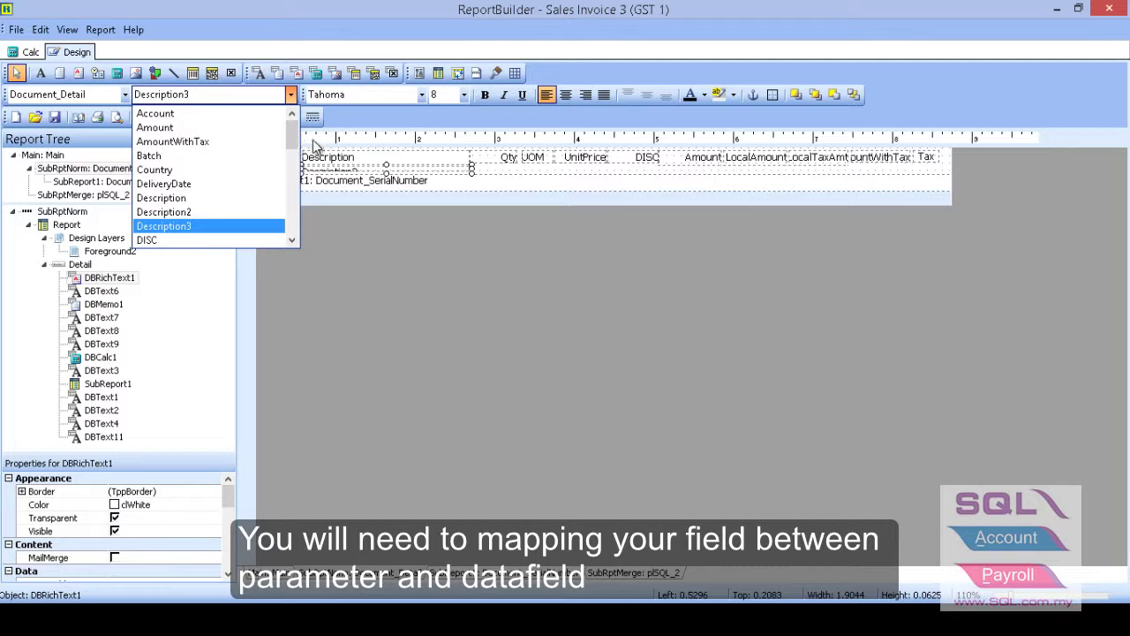
{"action": "left_click", "coordinate": [483, 173]}
{"action": "left_click", "coordinate": [482, 170]}
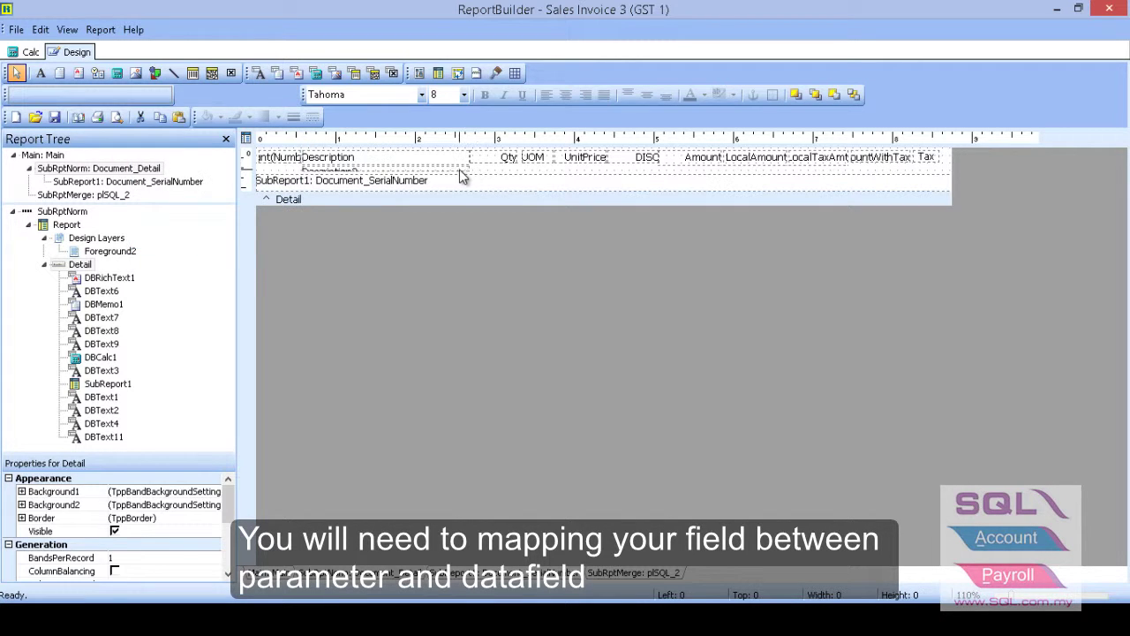
Step: Check the Stretch option of the Description3 rich text component in the Document_Detail subreport
{"action": "left_click", "coordinate": [461, 171]}
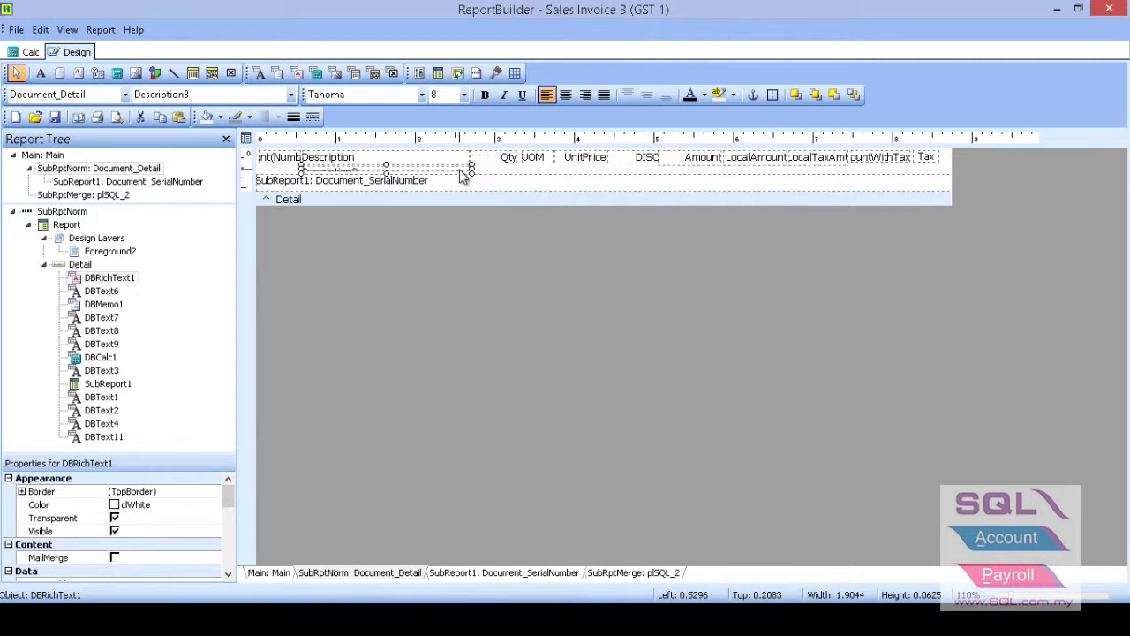
{"action": "right_click", "coordinate": [460, 174]}
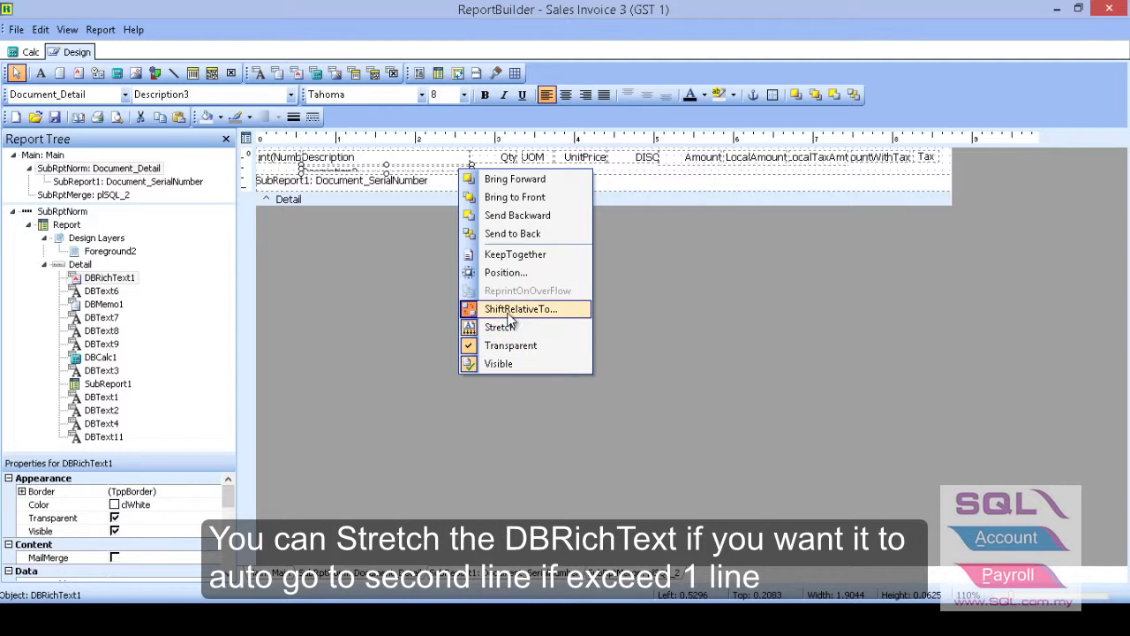
{"action": "left_click", "coordinate": [439, 176]}
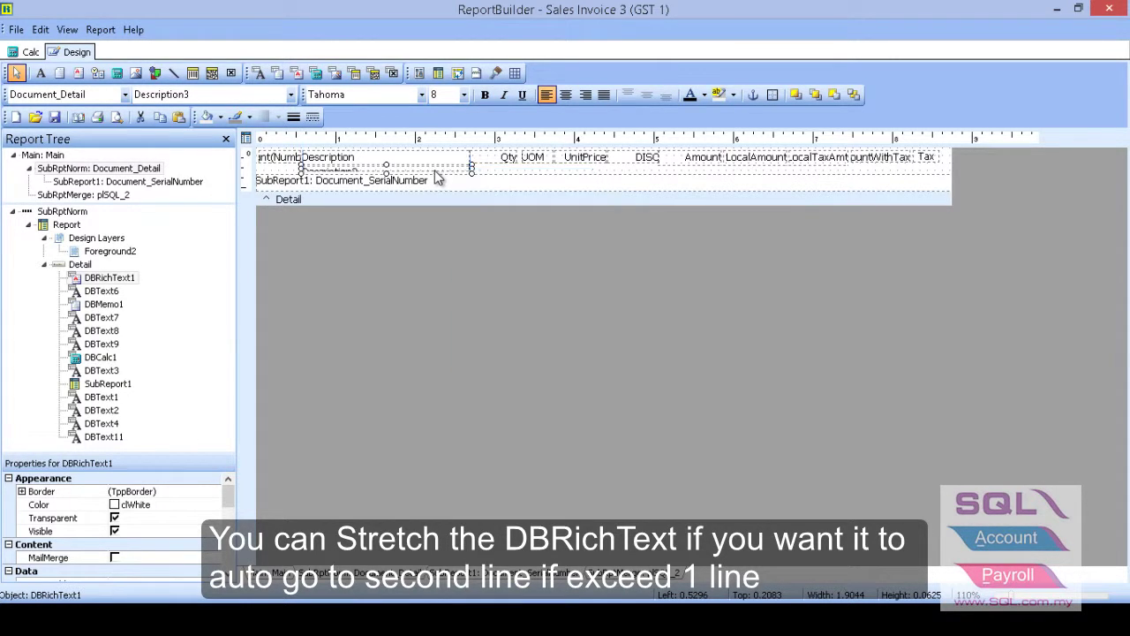
Step: Set the Description3 rich text component to shift relative to DBMemo1
{"action": "left_click", "coordinate": [384, 167]}
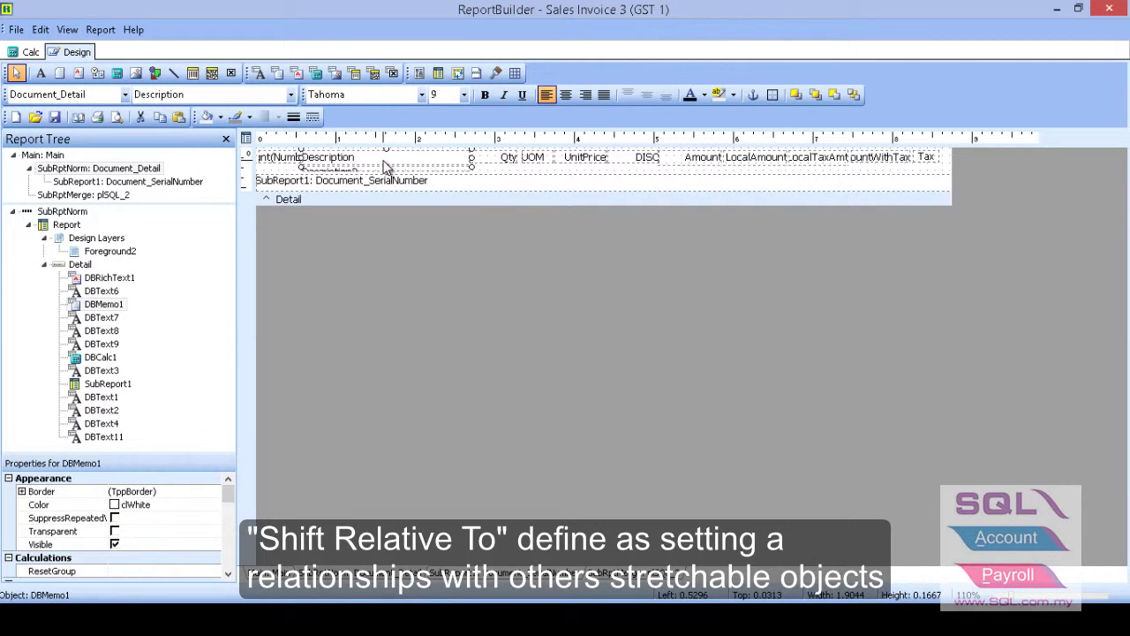
{"action": "left_click", "coordinate": [345, 175]}
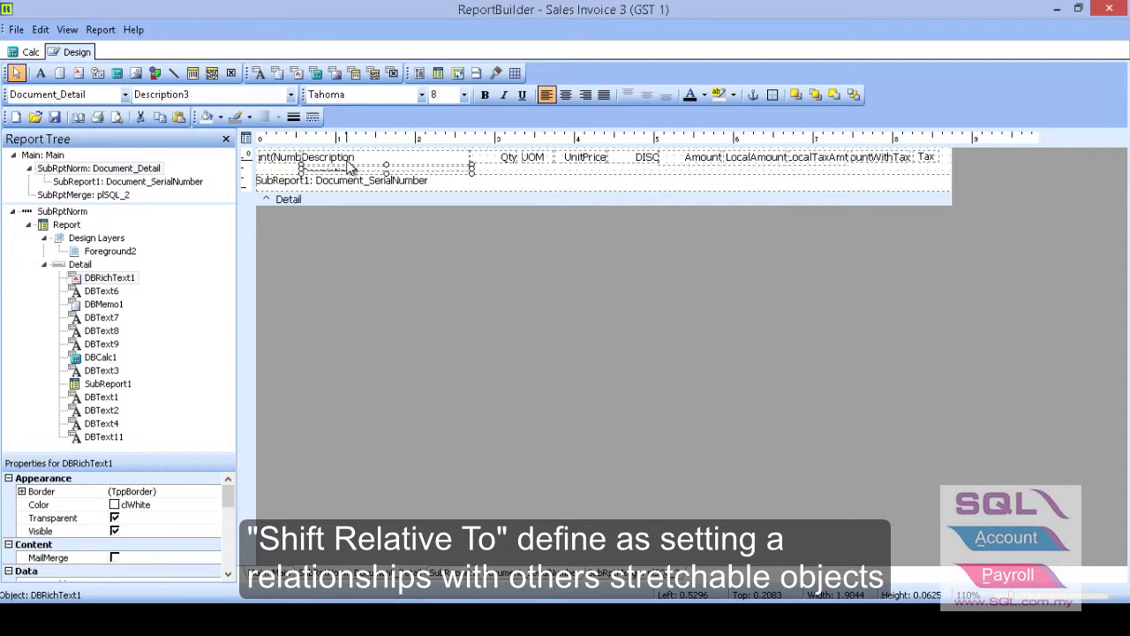
{"action": "left_click", "coordinate": [347, 163]}
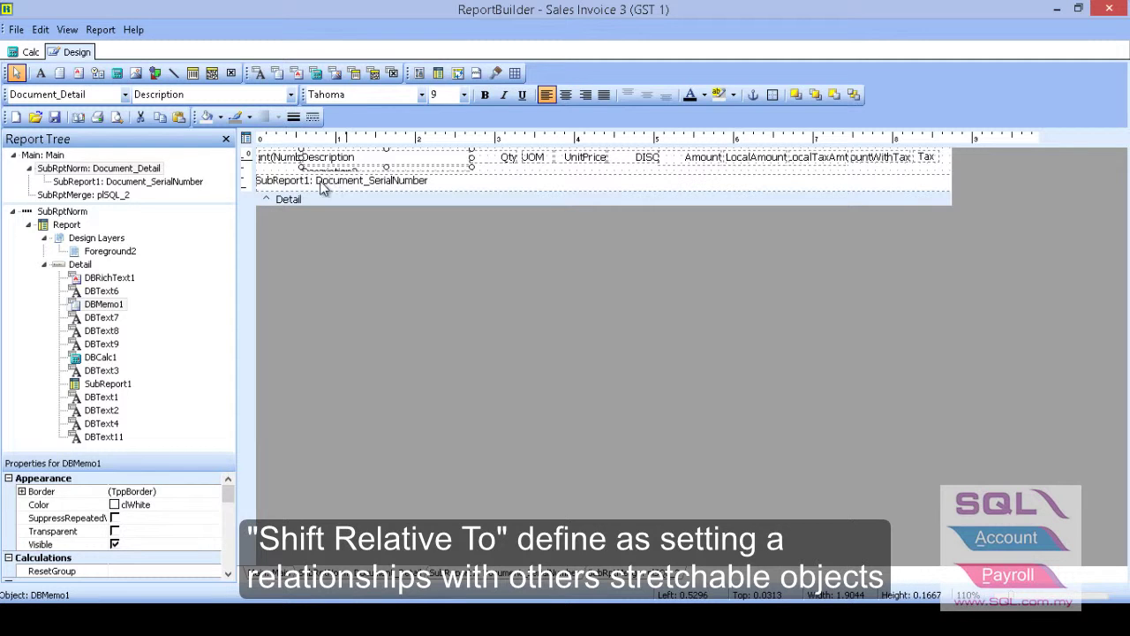
{"action": "left_click", "coordinate": [331, 173]}
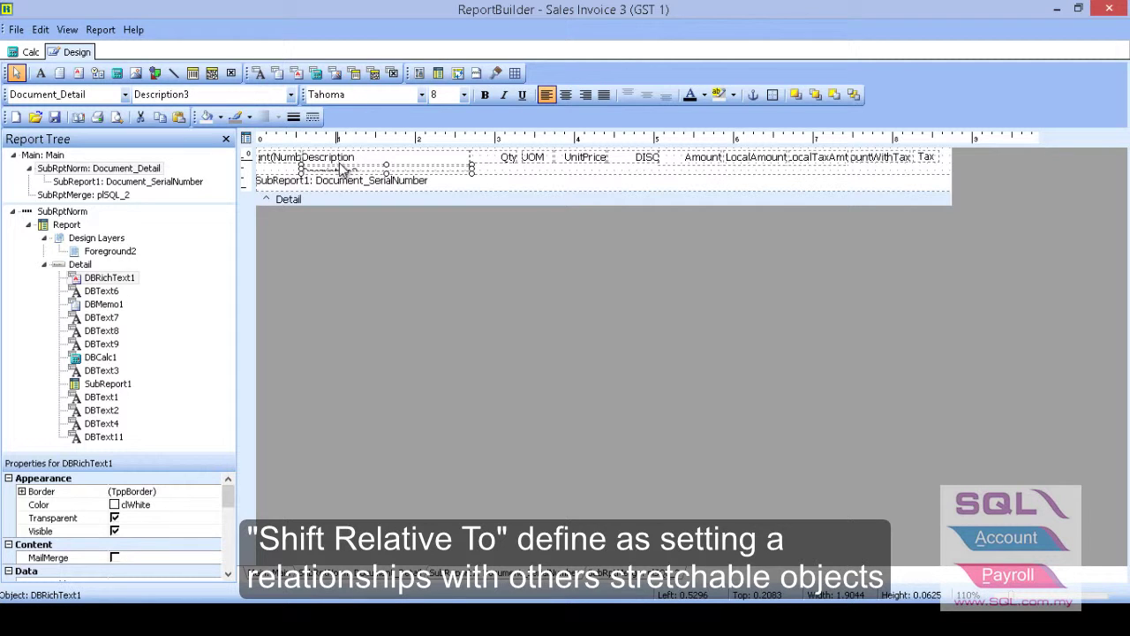
{"action": "right_click", "coordinate": [346, 174]}
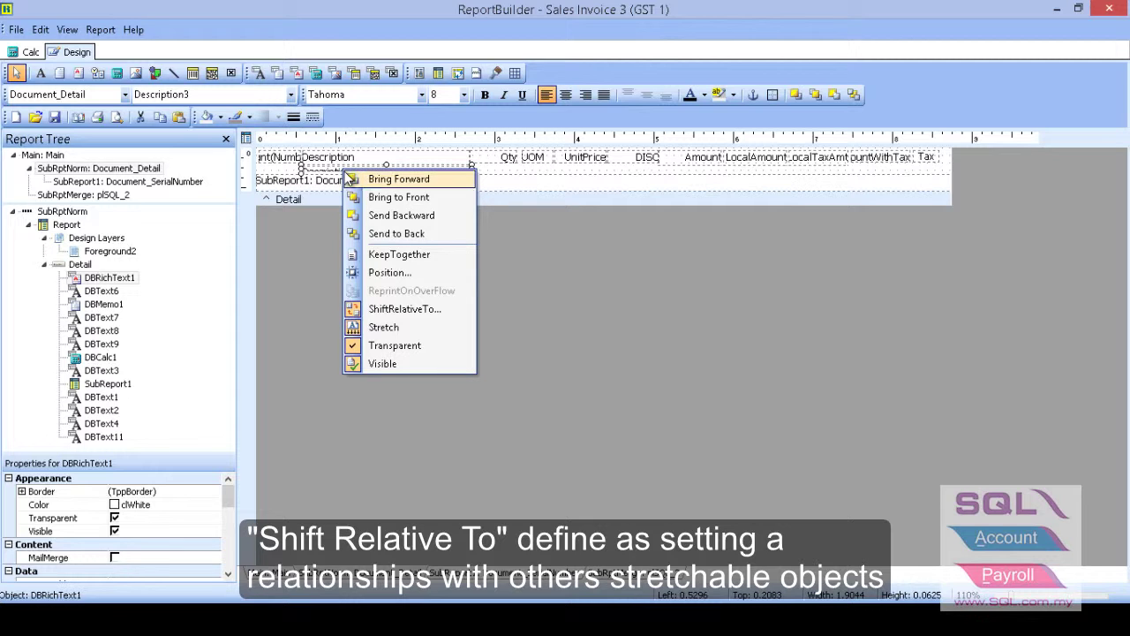
{"action": "left_click", "coordinate": [380, 309]}
{"action": "left_click", "coordinate": [600, 304]}
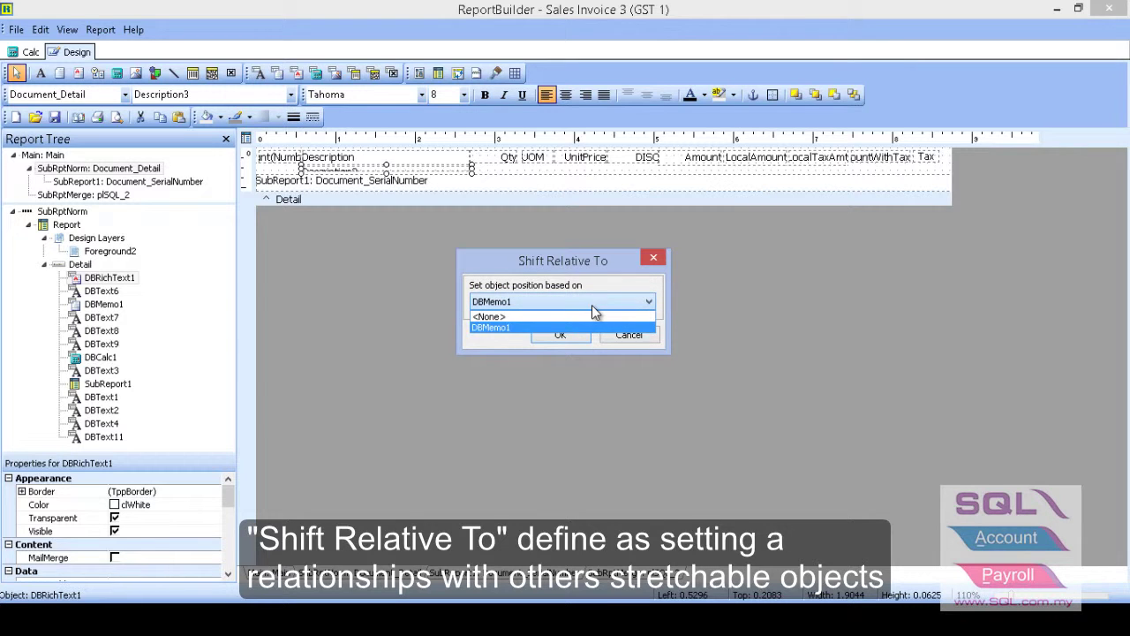
{"action": "left_click", "coordinate": [524, 329]}
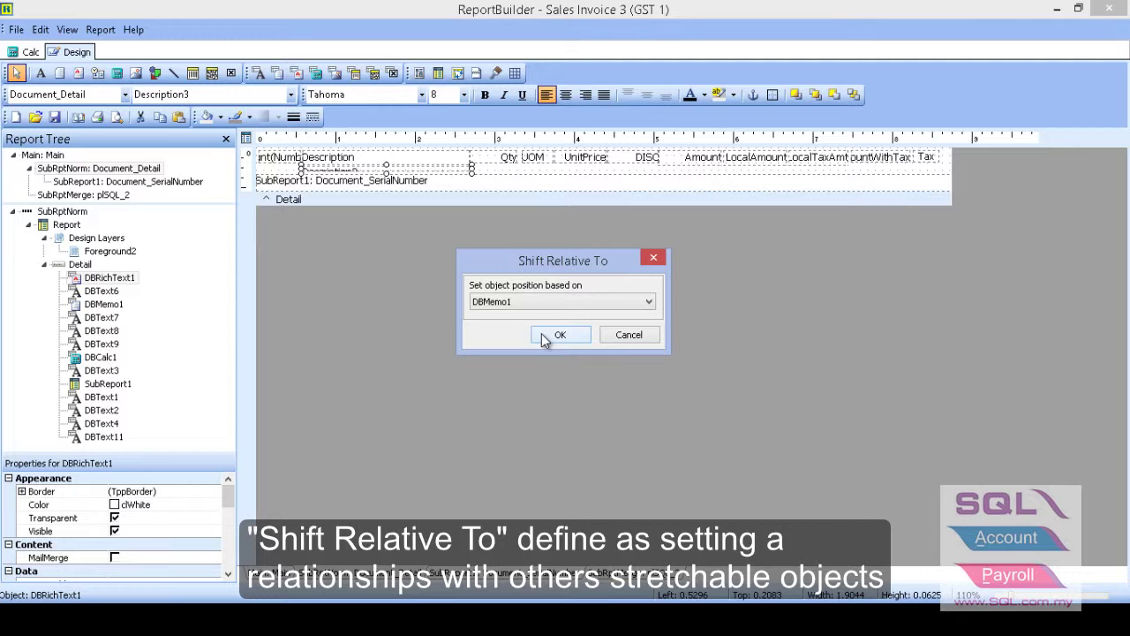
{"action": "left_click", "coordinate": [545, 339]}
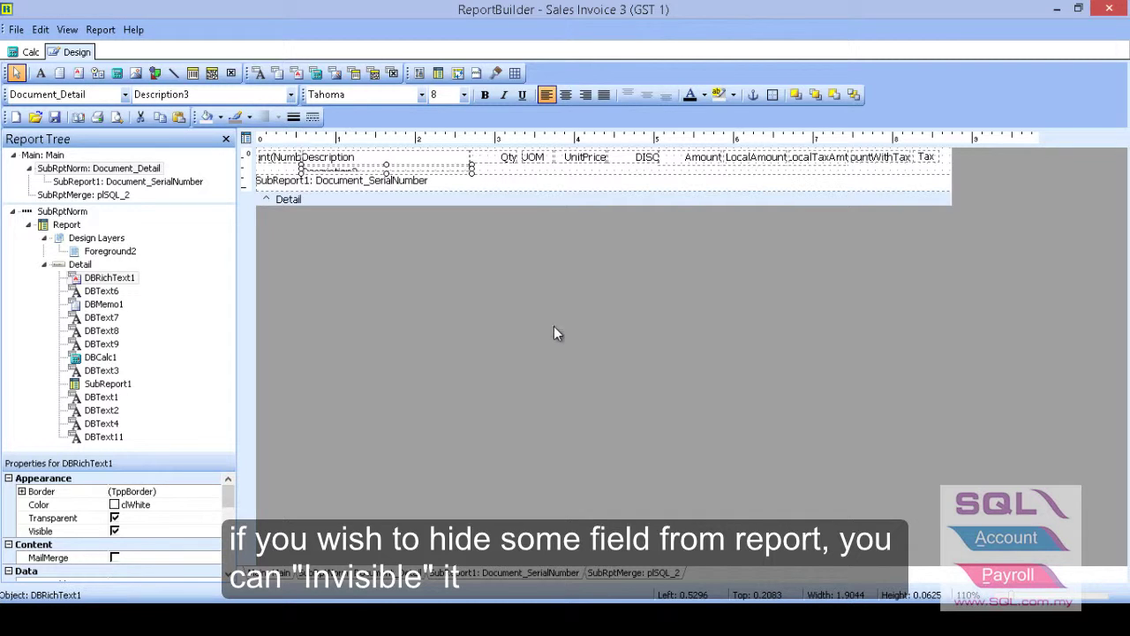
Step: Turn off the Visible option of the DISC field in the detail band
{"action": "left_click", "coordinate": [640, 164]}
{"action": "right_click", "coordinate": [640, 165]}
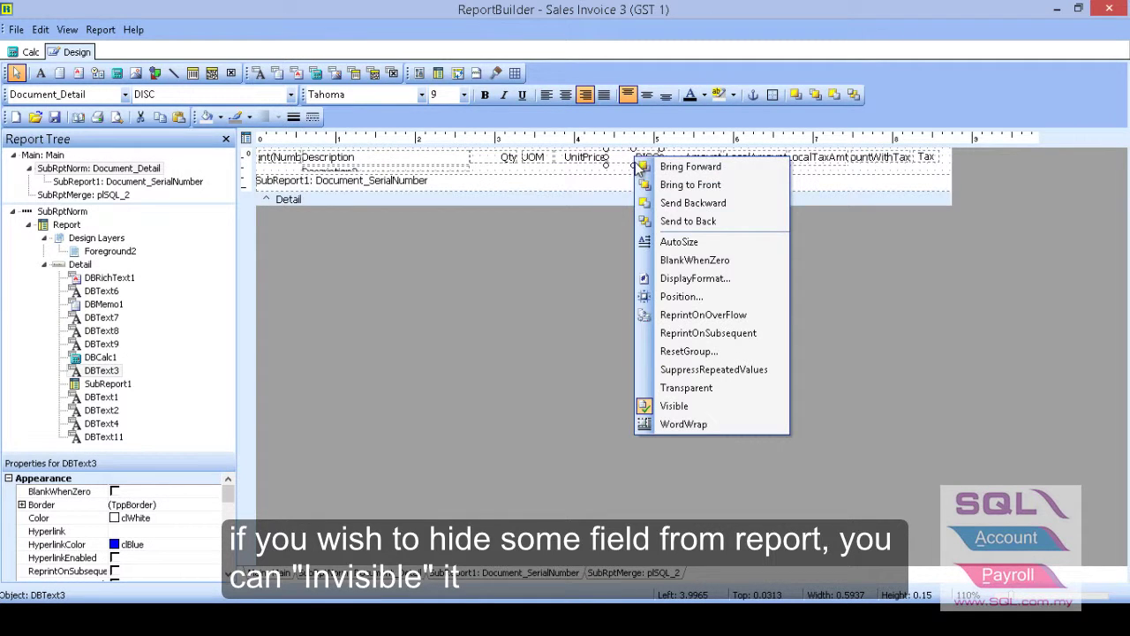
{"action": "left_click", "coordinate": [674, 406]}
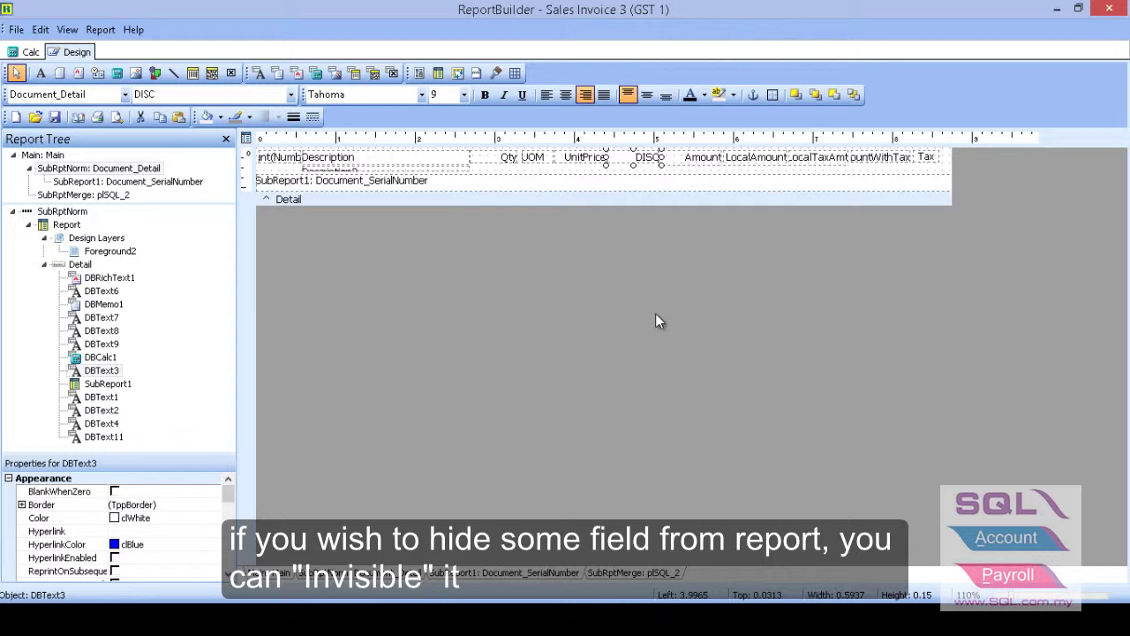
Step: Set the UnitPrice field's display format to three decimals, #,0.000;-#,0.000
{"action": "left_click", "coordinate": [598, 161]}
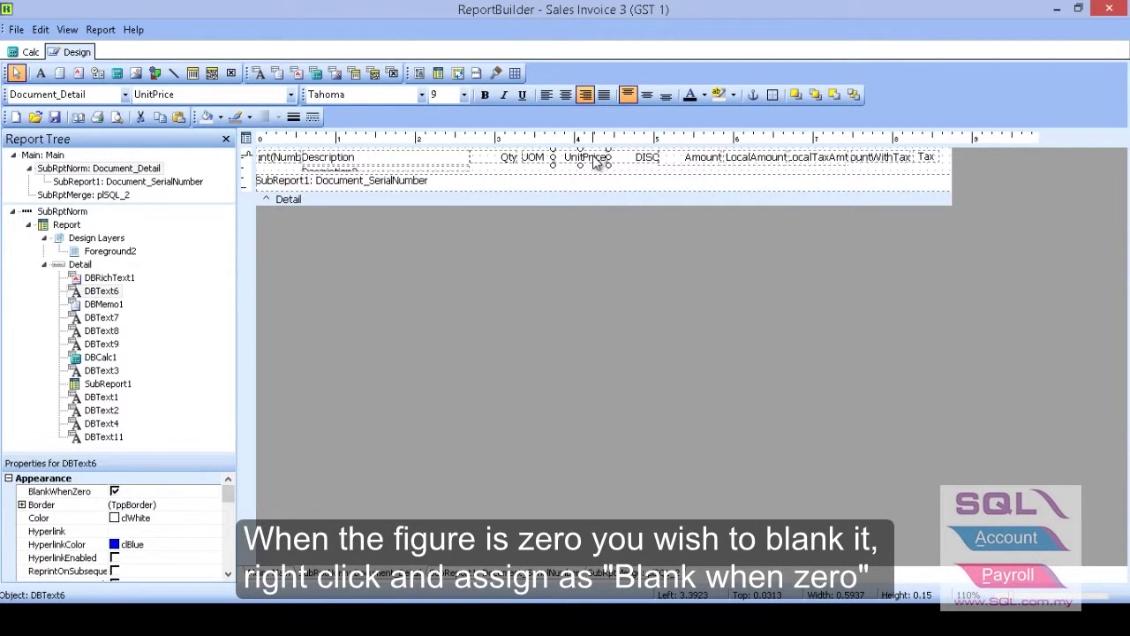
{"action": "right_click", "coordinate": [595, 162]}
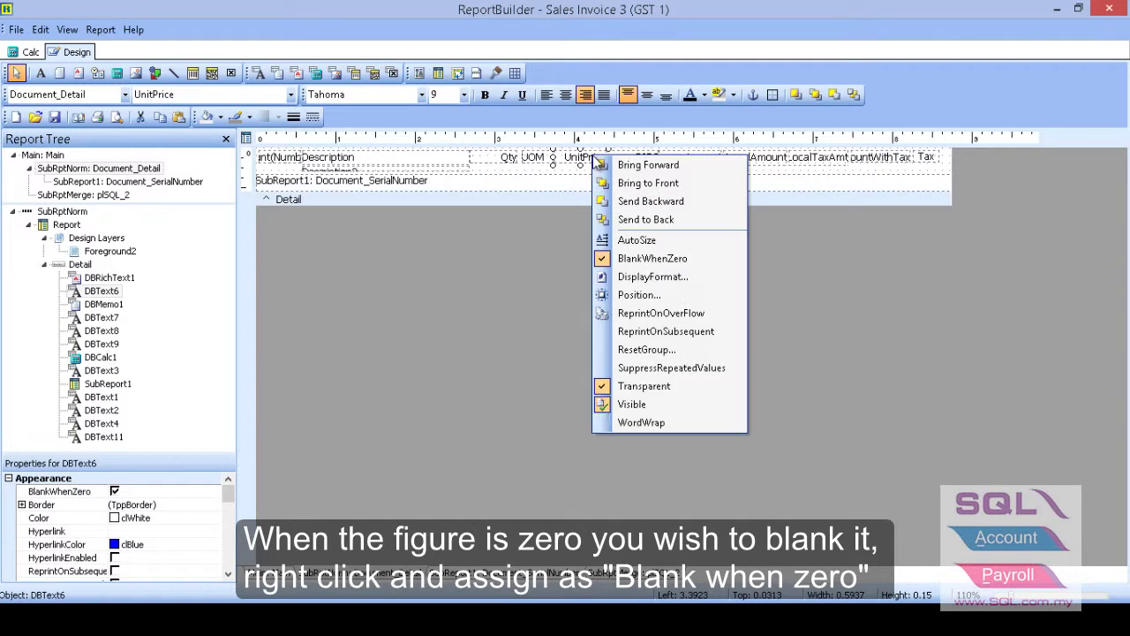
{"action": "left_click", "coordinate": [624, 279]}
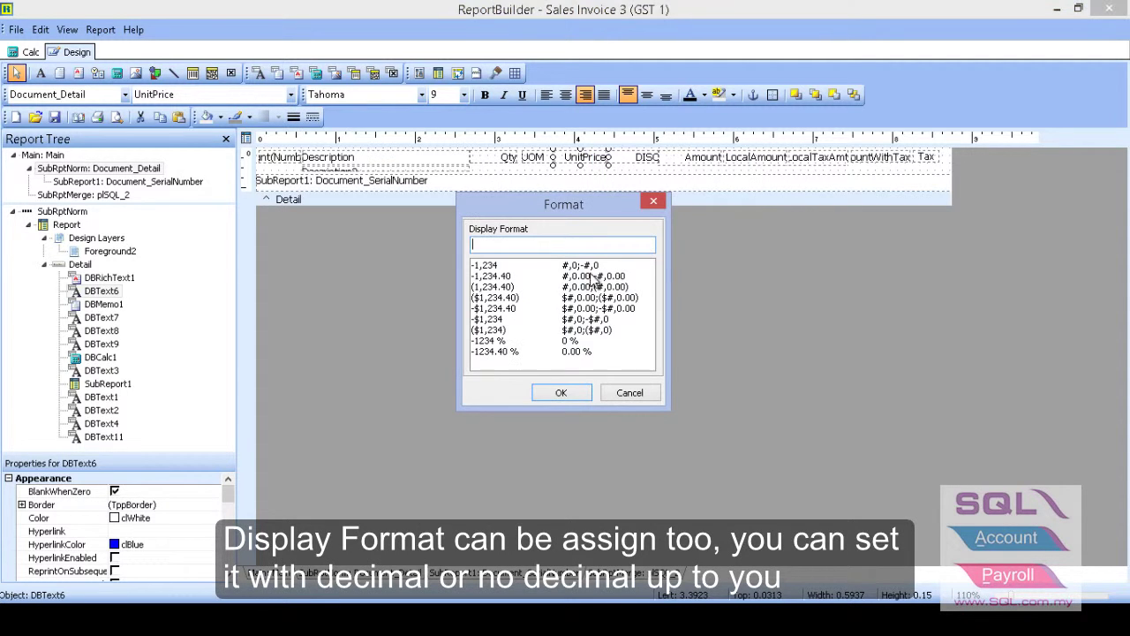
{"action": "left_click", "coordinate": [501, 277]}
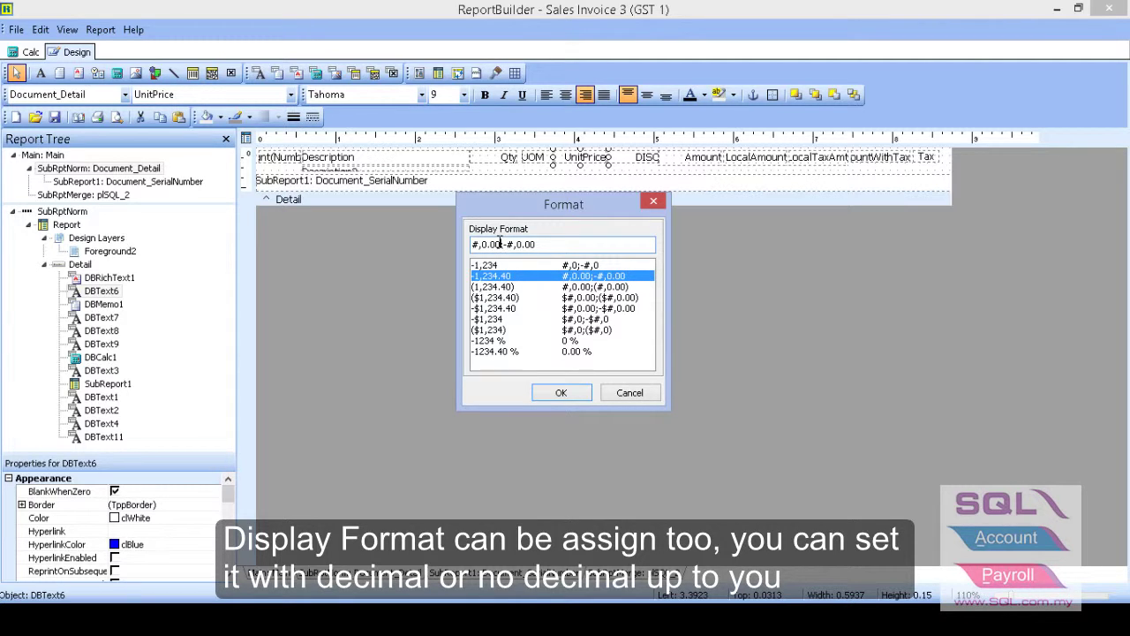
{"action": "left_click", "coordinate": [501, 244]}
{"action": "type", "text": "0"}
{"action": "left_click", "coordinate": [546, 247]}
{"action": "type", "text": "0"}
{"action": "left_click", "coordinate": [560, 400]}
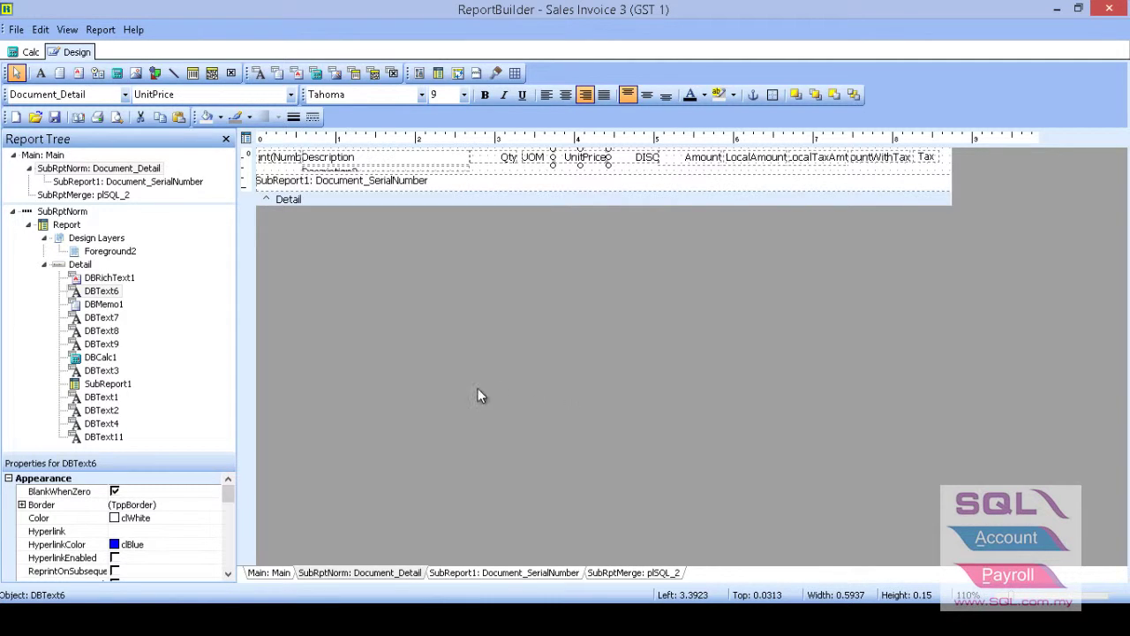
Step: Switch to the Sales Invoice 3 (GST 1) print preview and examine the agent value, unit prices, discount column and notes
{"action": "left_click", "coordinate": [16, 30]}
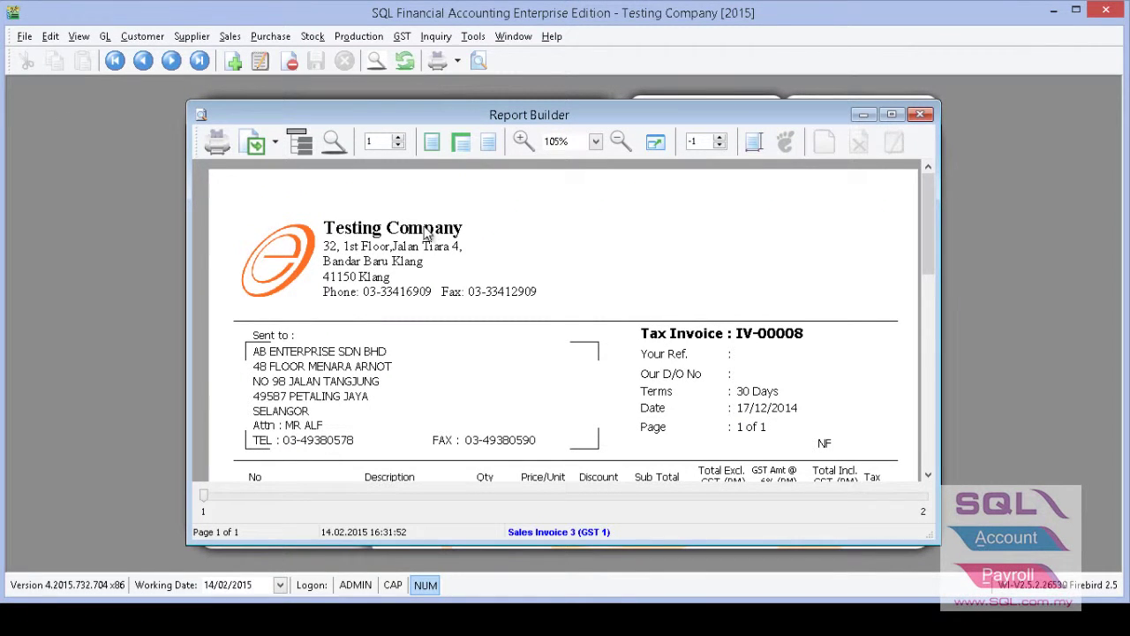
{"action": "scroll", "coordinate": [358, 261], "scroll_direction": "down", "scroll_amount": 1}
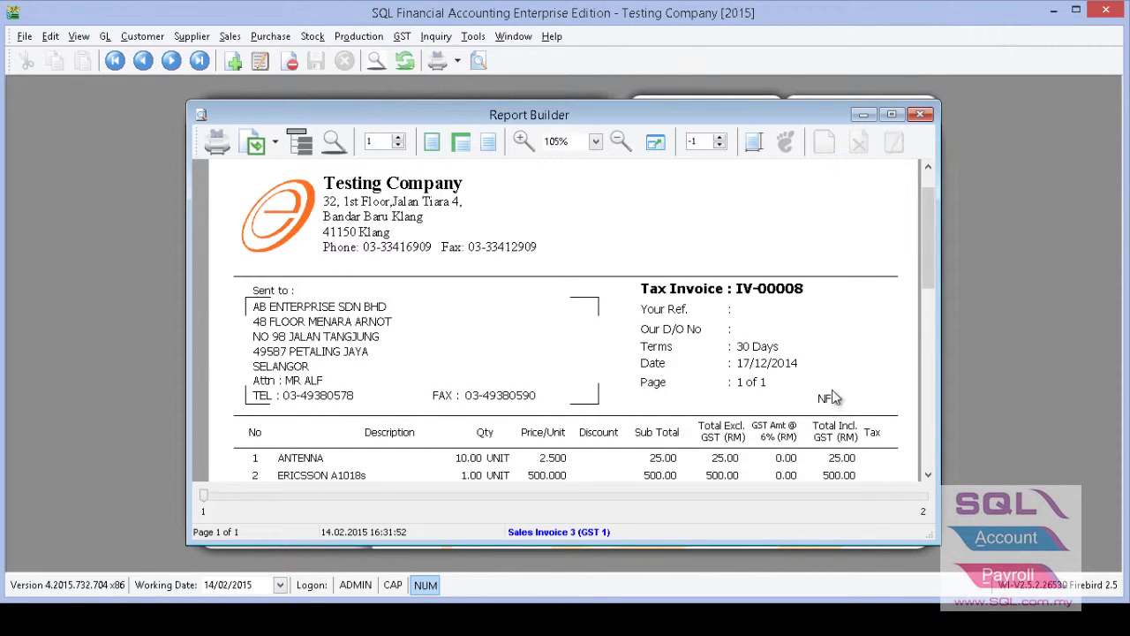
{"action": "scroll", "coordinate": [764, 379], "scroll_direction": "down", "scroll_amount": 2}
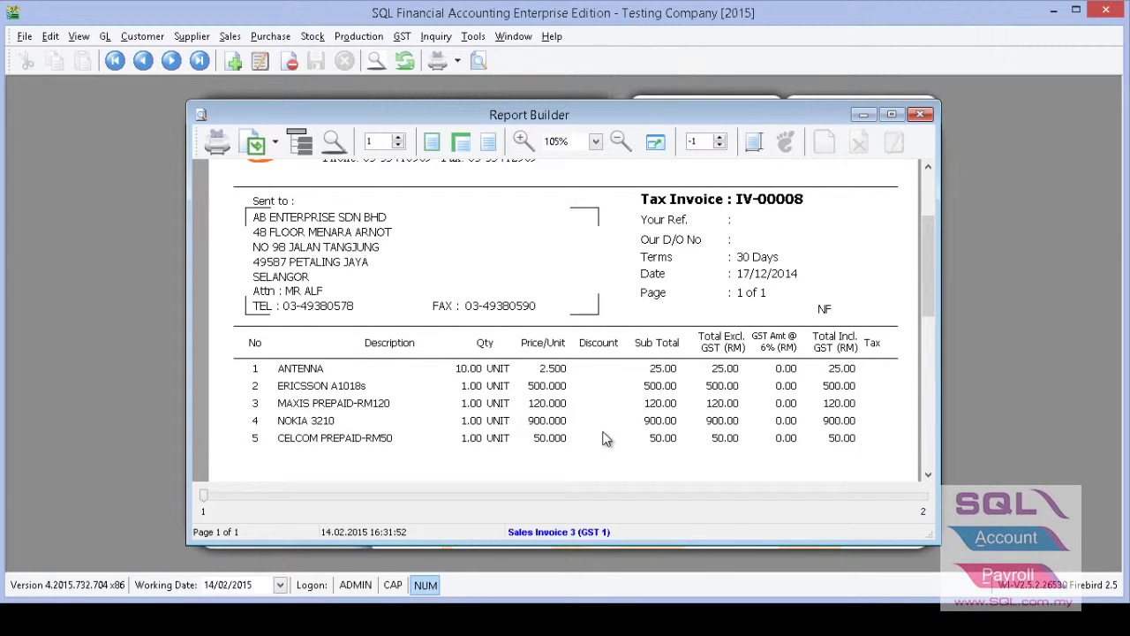
{"action": "scroll", "coordinate": [607, 422], "scroll_direction": "down", "scroll_amount": 6}
{"action": "scroll", "coordinate": [607, 422], "scroll_direction": "down", "scroll_amount": 4}
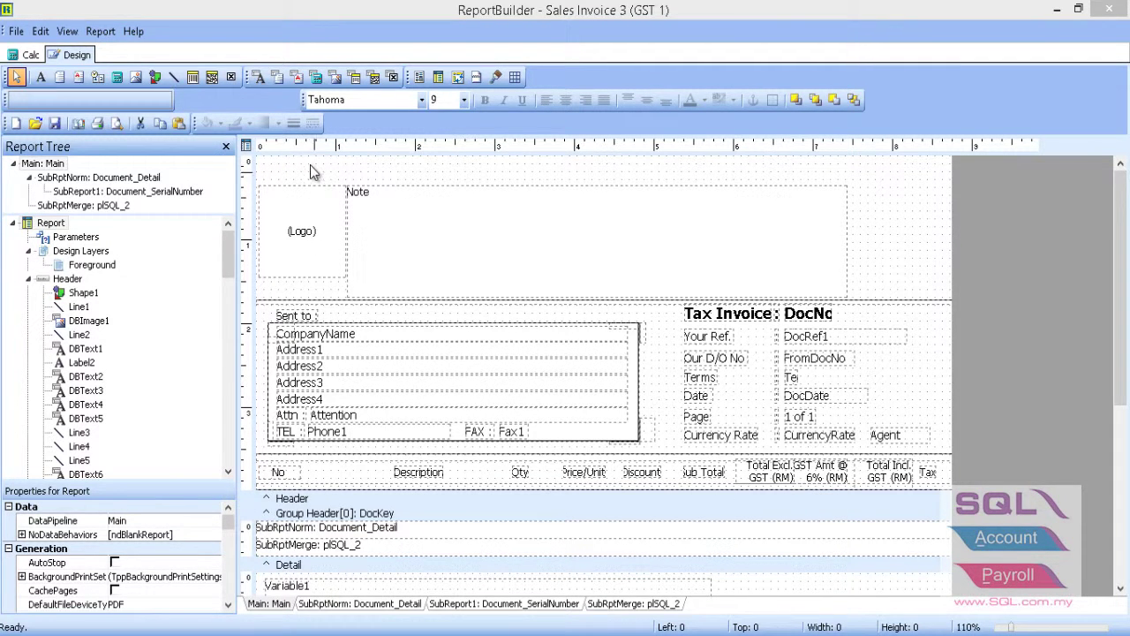
Step: Add a Left-positioned line about 2.44 wide and 0.83 high to the header, overlapping the Note block's upper-right corner
{"action": "left_click", "coordinate": [175, 77]}
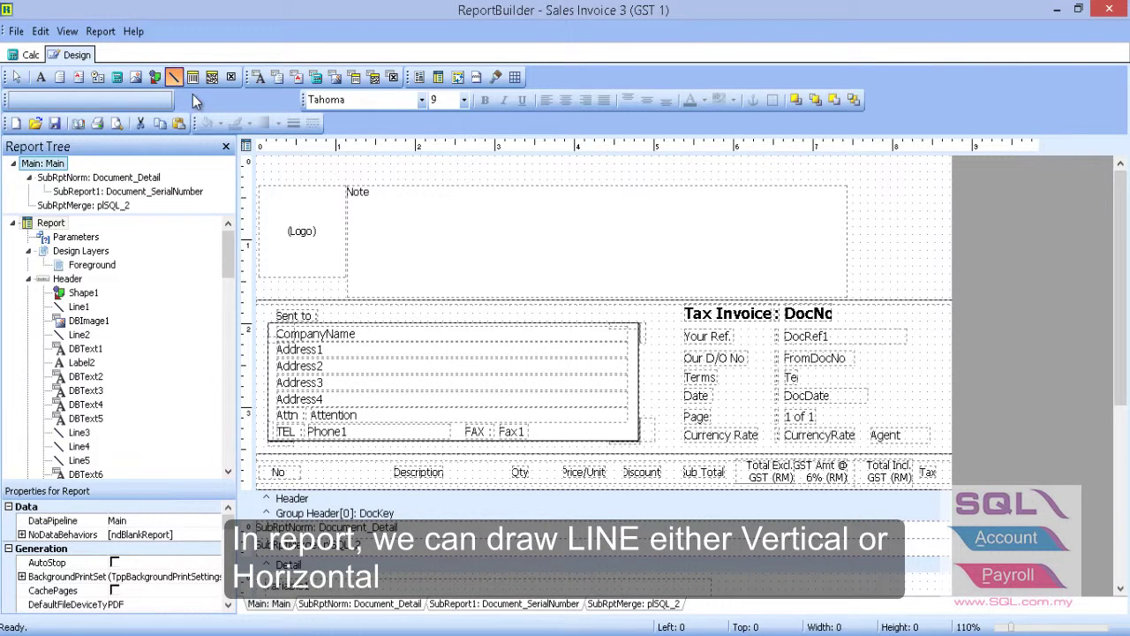
{"action": "mouse_move", "coordinate": [441, 168]}
{"action": "left_mouse_down"}
{"action": "mouse_move", "coordinate": [490, 185]}
{"action": "mouse_move", "coordinate": [658, 176]}
{"action": "left_mouse_up"}
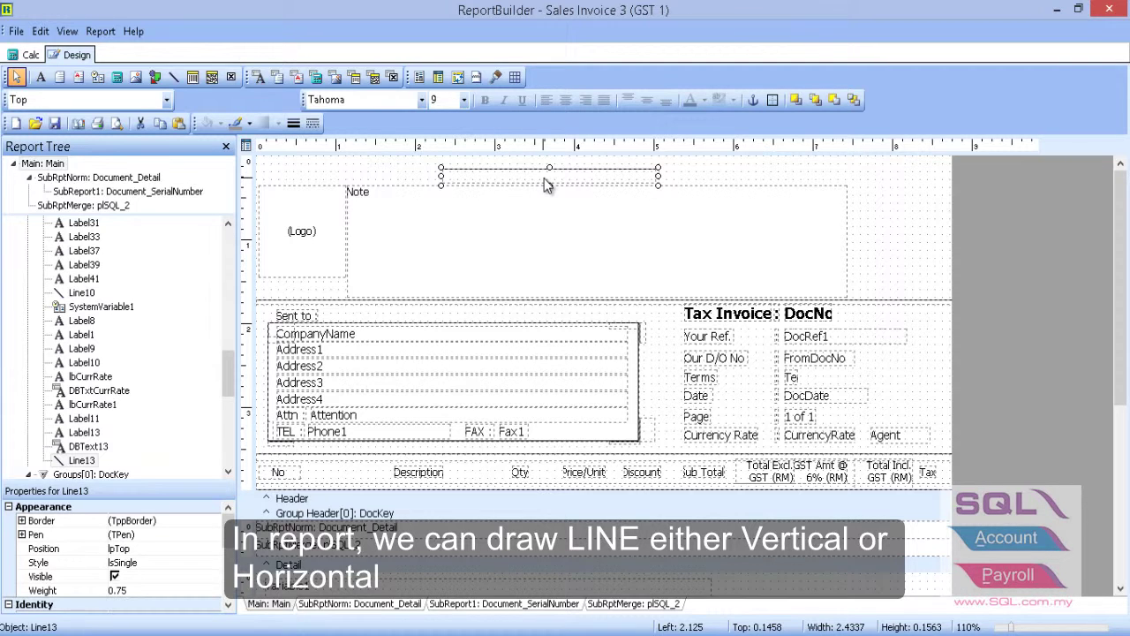
{"action": "left_click", "coordinate": [166, 100]}
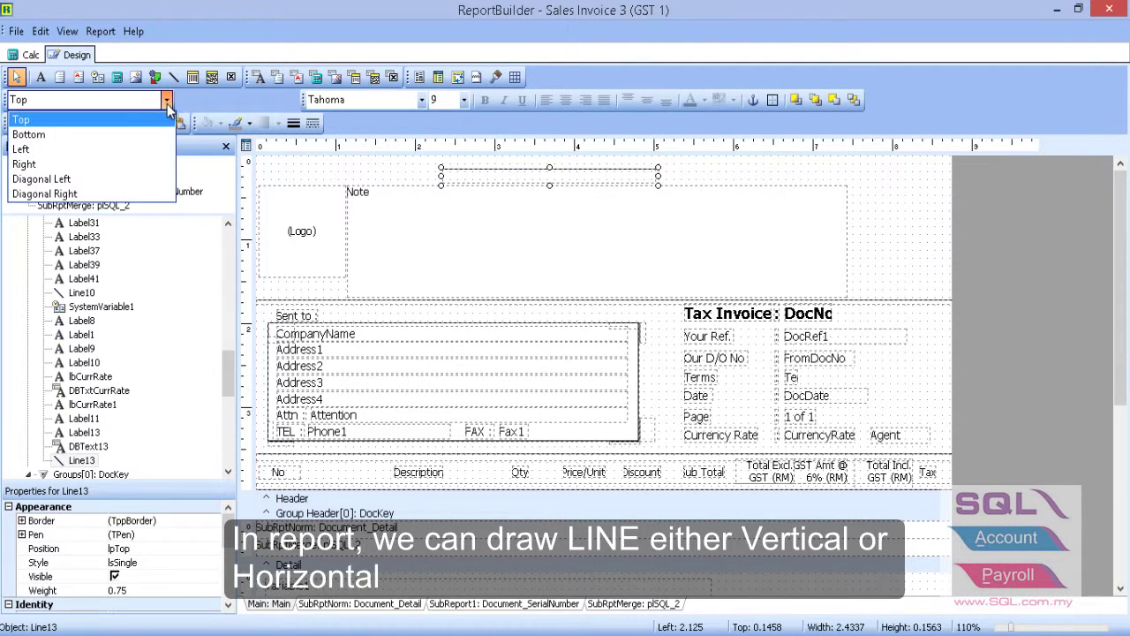
{"action": "left_click", "coordinate": [145, 150]}
{"action": "left_click_drag", "start_coordinate": [550, 185], "coordinate": [548, 247]}
{"action": "left_click_drag", "start_coordinate": [543, 175], "coordinate": [766, 179]}
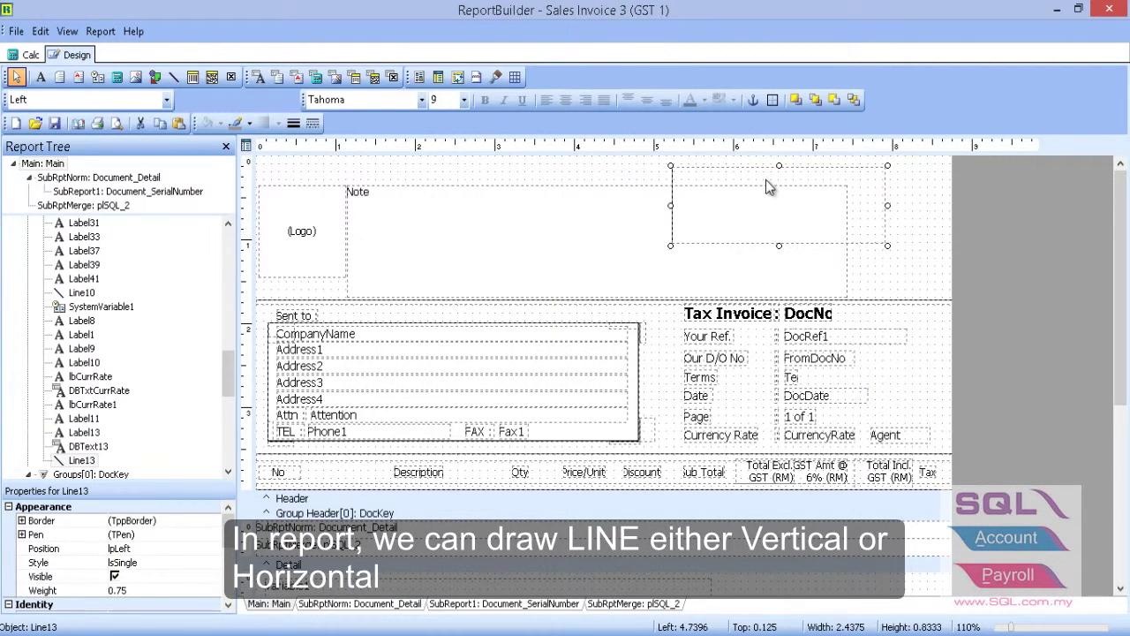
Step: Set the new line's position to Top and reduce its height to about 0.11
{"action": "left_click", "coordinate": [166, 100]}
{"action": "left_click", "coordinate": [118, 122]}
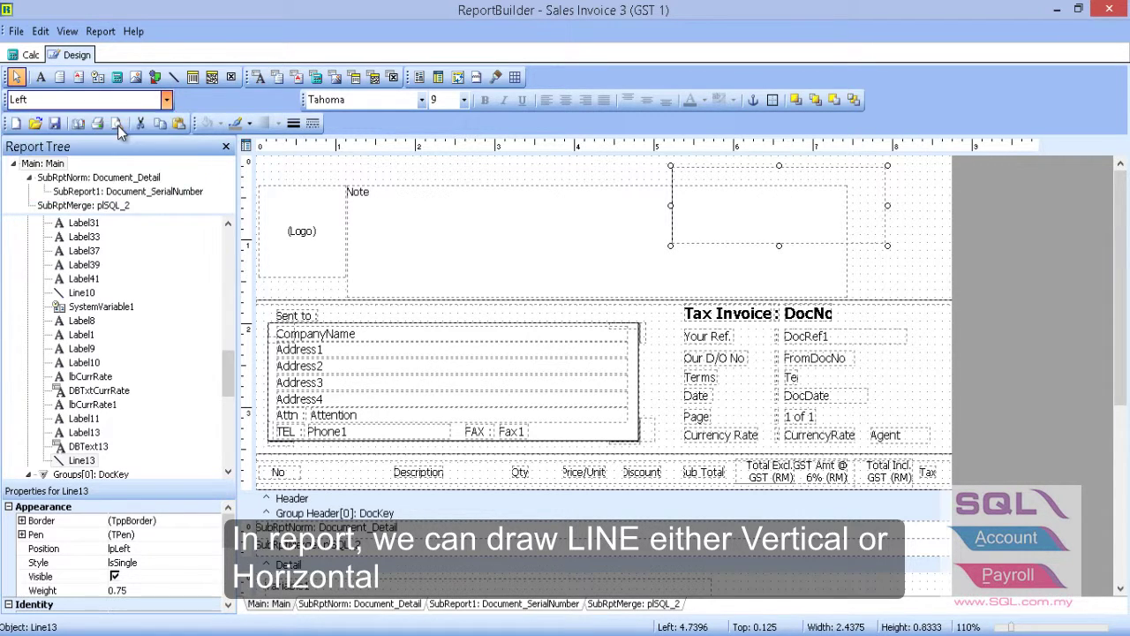
{"action": "left_click_drag", "start_coordinate": [782, 219], "coordinate": [780, 175]}
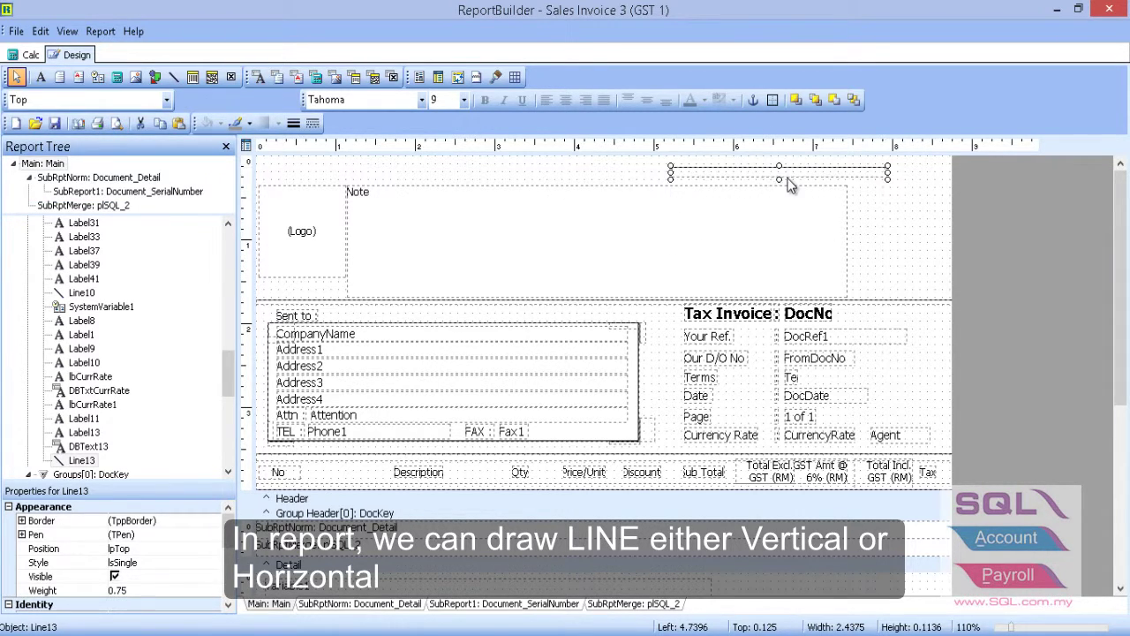
Step: Add a rectangle shape in the header just right of the Note block and view the available shape types
{"action": "left_click", "coordinate": [155, 79]}
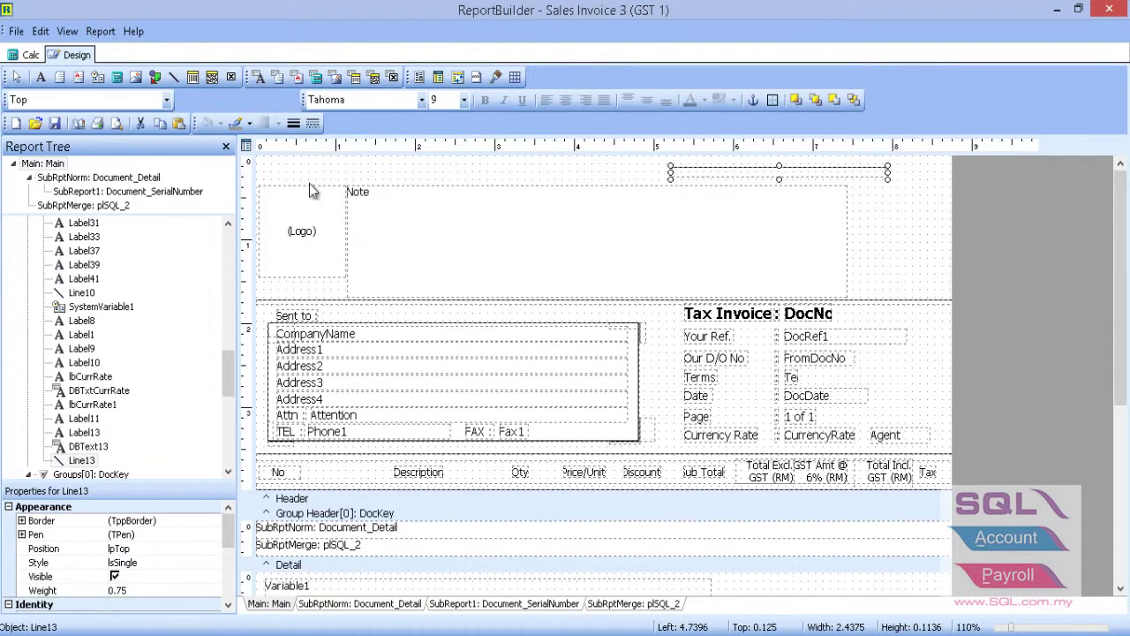
{"action": "left_click", "coordinate": [855, 193]}
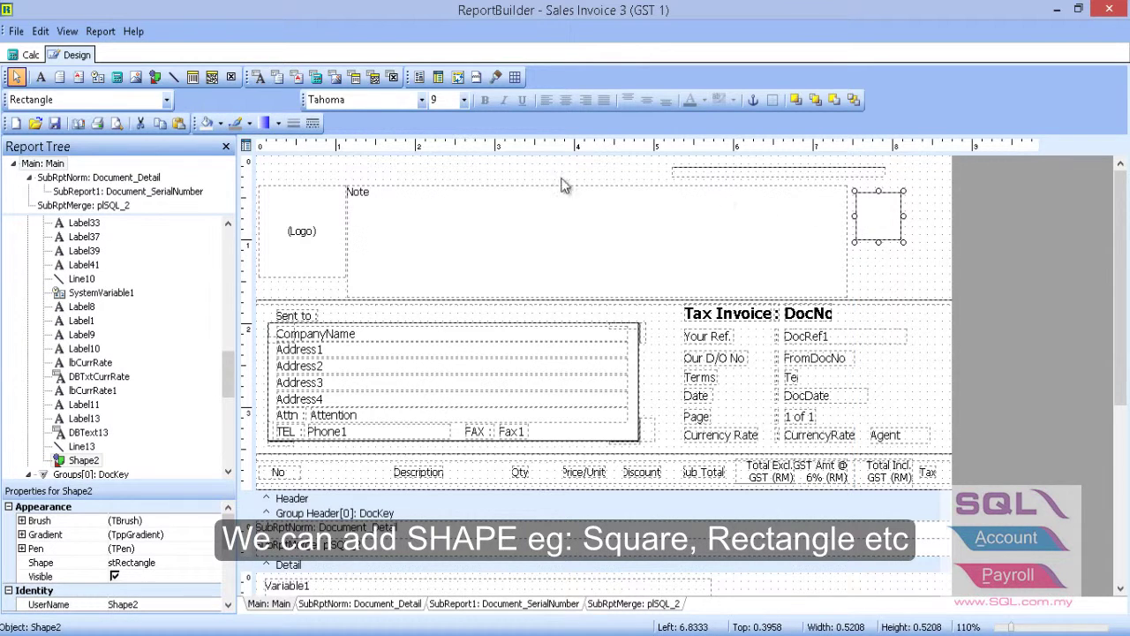
{"action": "left_click", "coordinate": [166, 100]}
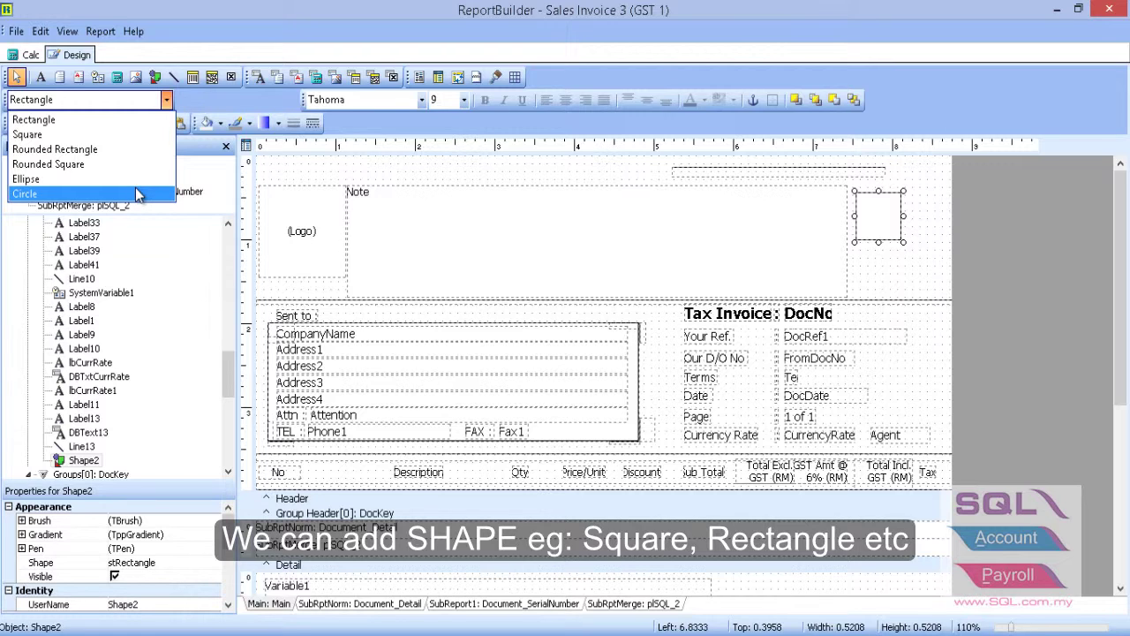
Step: Place an Image component in the DocKey group footer below the totals box, at about 6.60 from the left and 1.54 from the top
{"action": "left_click", "coordinate": [137, 79]}
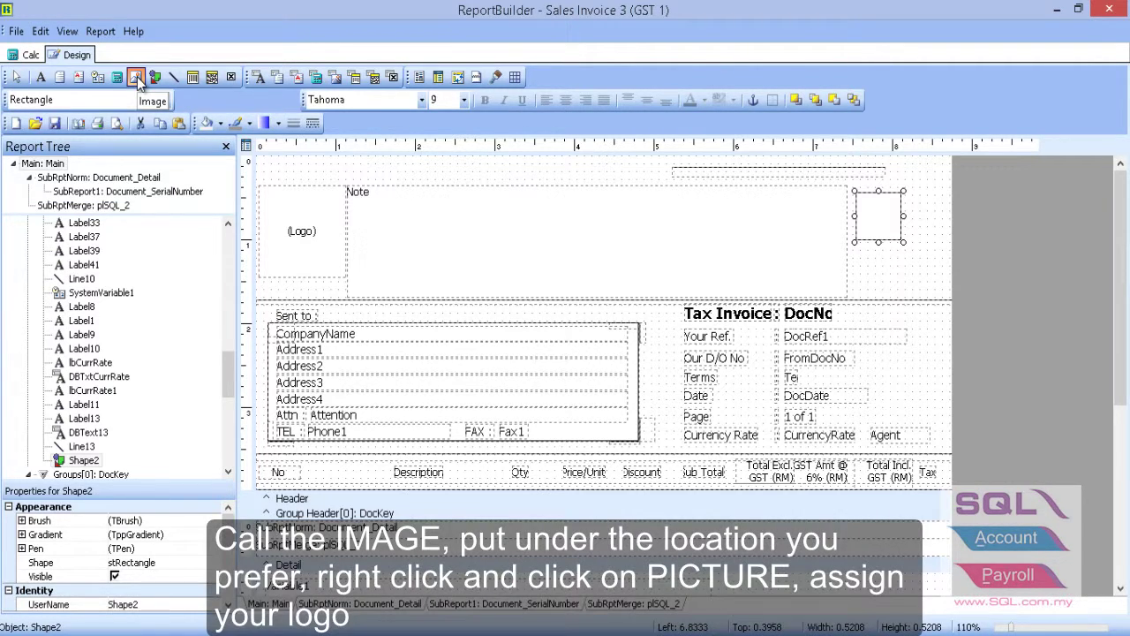
{"action": "scroll", "coordinate": [570, 362], "scroll_direction": "down", "scroll_amount": 8}
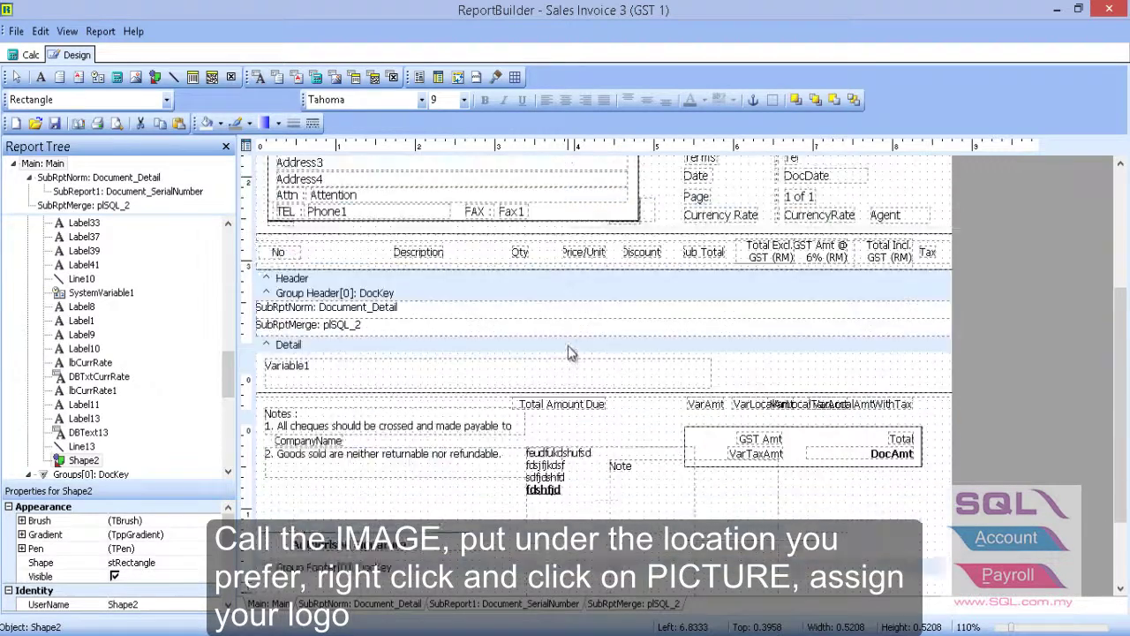
{"action": "left_click", "coordinate": [846, 395]}
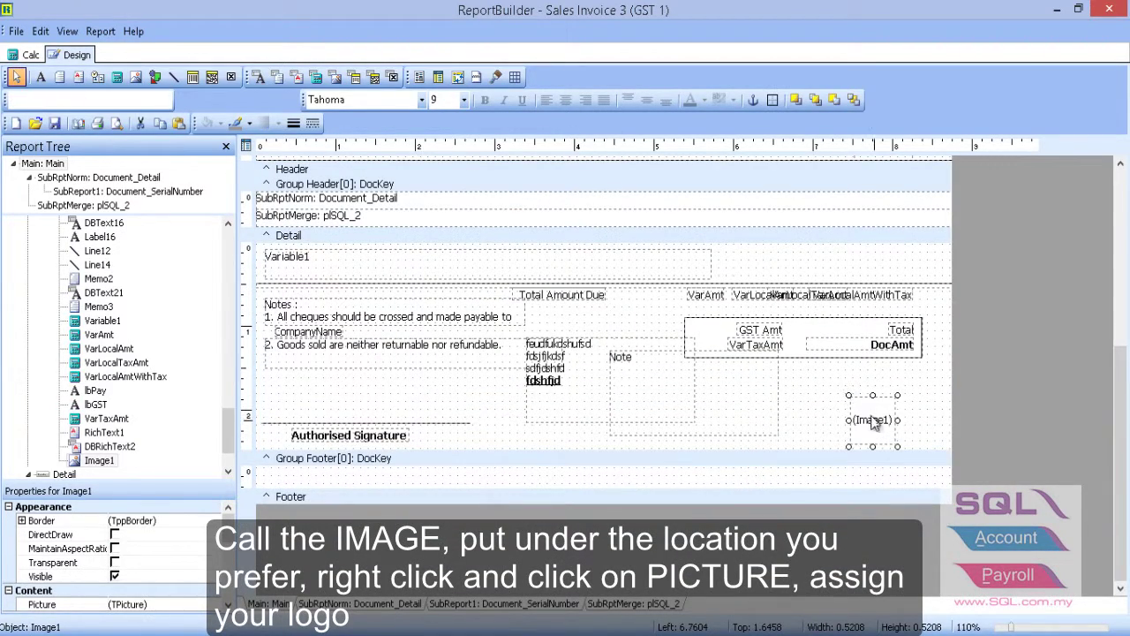
{"action": "left_click_drag", "start_coordinate": [875, 425], "coordinate": [861, 415]}
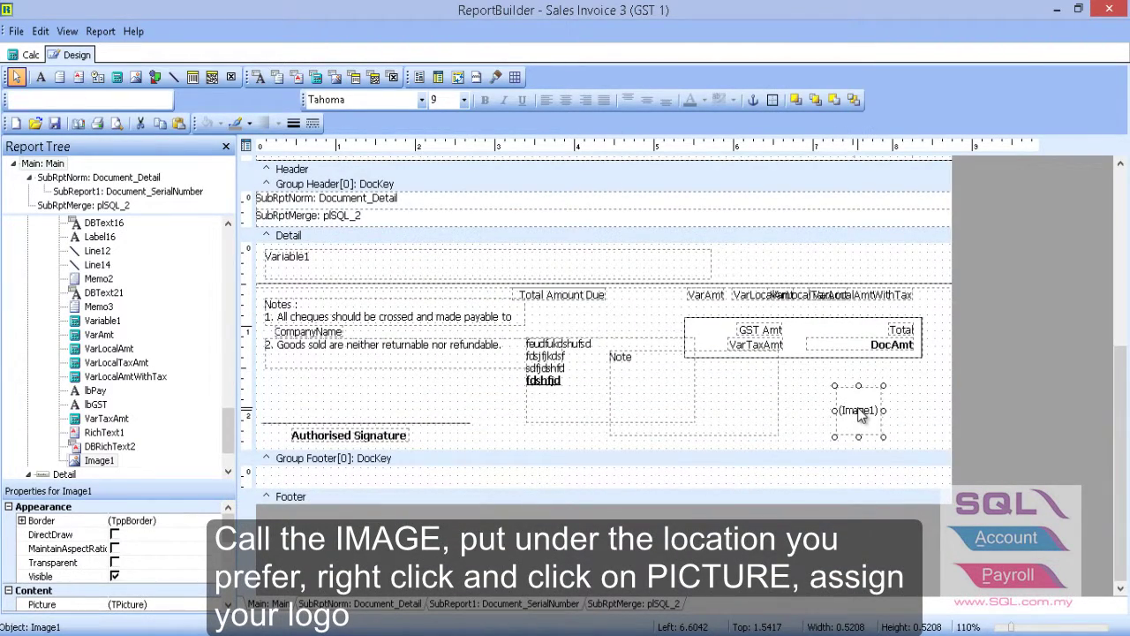
Step: Load the picture iso.png into the Image component below the totals box
{"action": "right_click", "coordinate": [859, 412]}
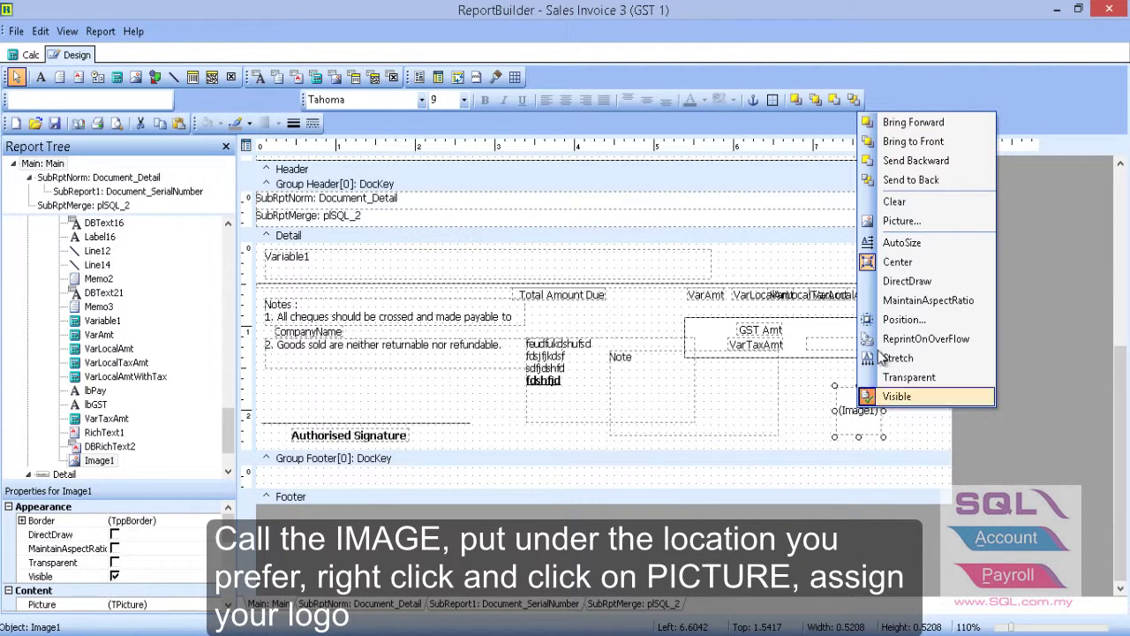
{"action": "left_click", "coordinate": [889, 225]}
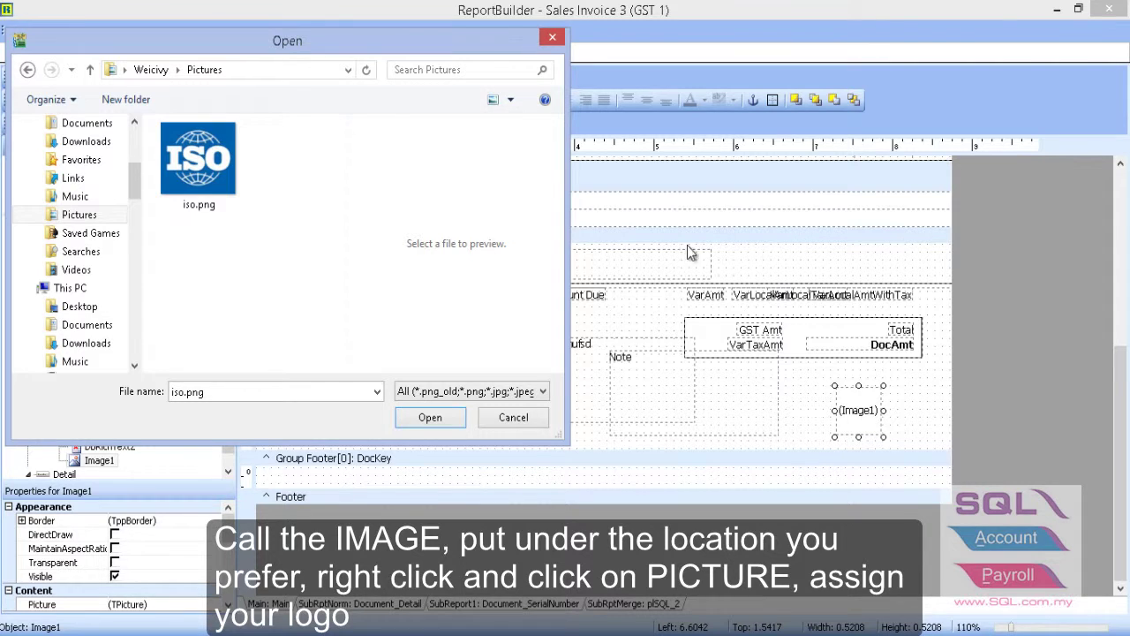
{"action": "left_click", "coordinate": [228, 173]}
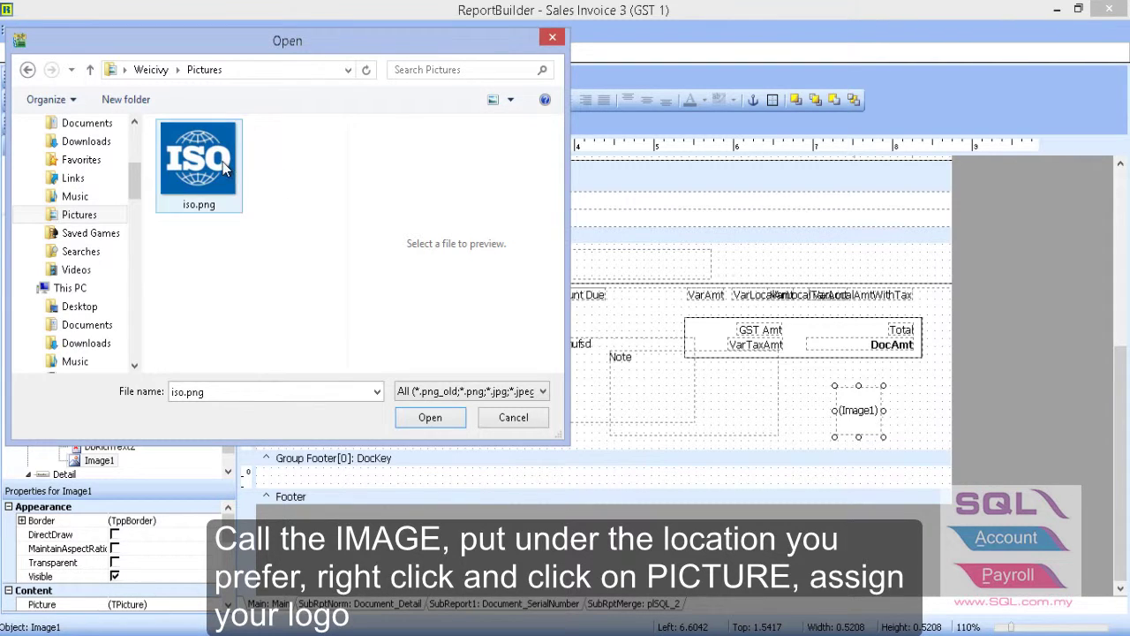
{"action": "left_click", "coordinate": [453, 423]}
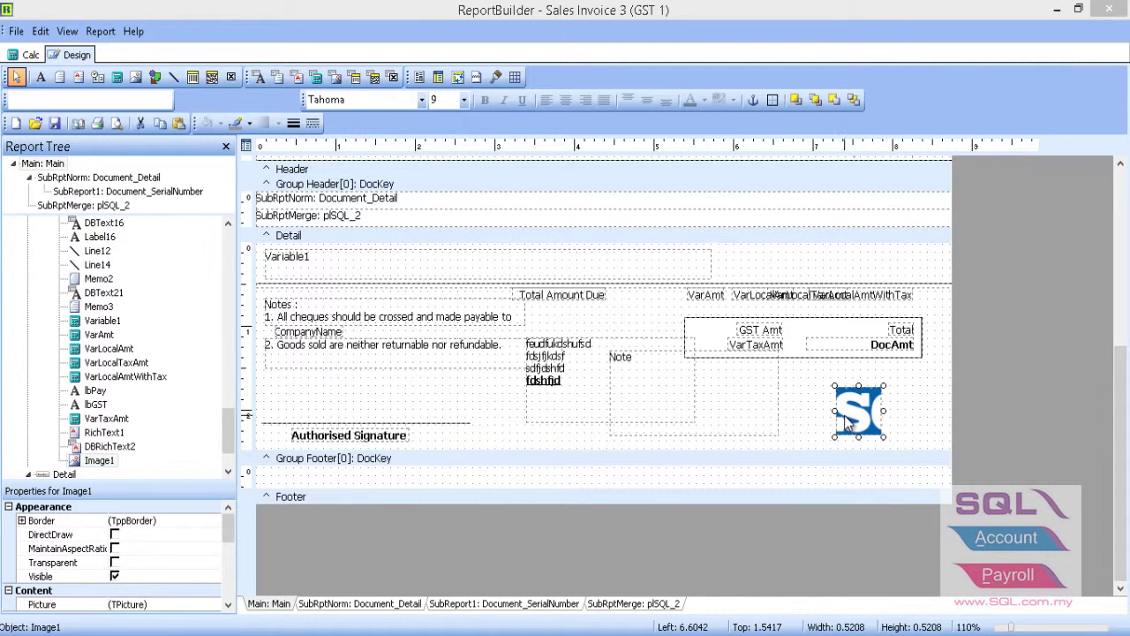
Step: Stretch the ISO picture to fit its frame and enlarge the image to about 0.67 wide and 0.63 high
{"action": "right_click", "coordinate": [847, 415]}
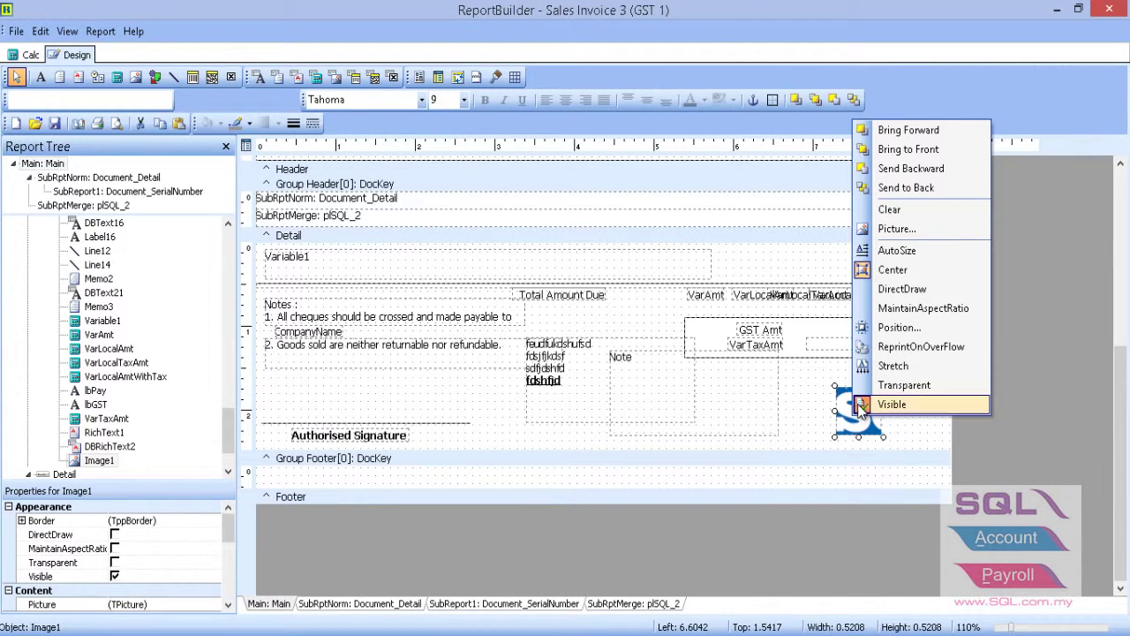
{"action": "left_click", "coordinate": [887, 366]}
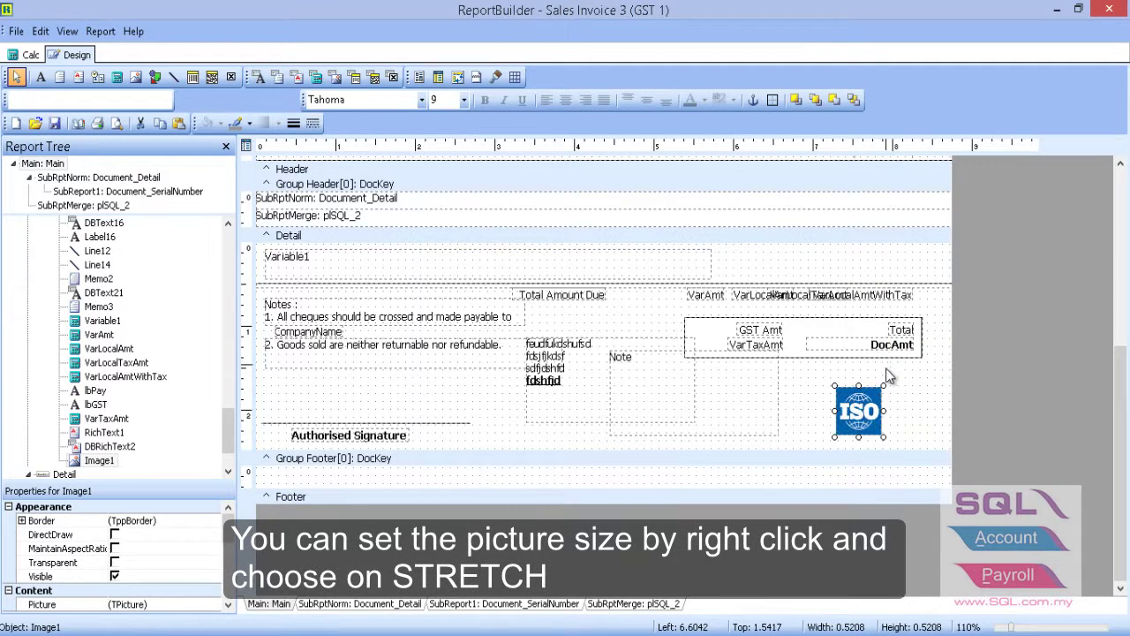
{"action": "left_click", "coordinate": [832, 415]}
{"action": "left_click", "coordinate": [844, 415]}
{"action": "left_click_drag", "start_coordinate": [857, 376], "coordinate": [857, 378]}
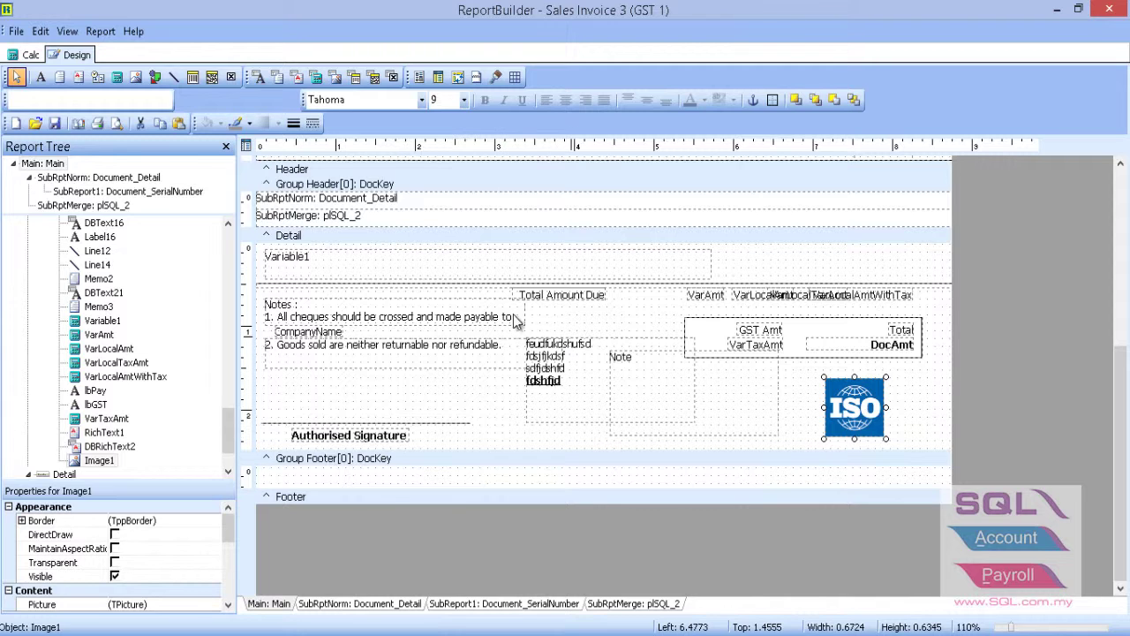
Step: Try placing a Variable component just right of the ISO logo, and remove it
{"action": "left_click", "coordinate": [125, 80]}
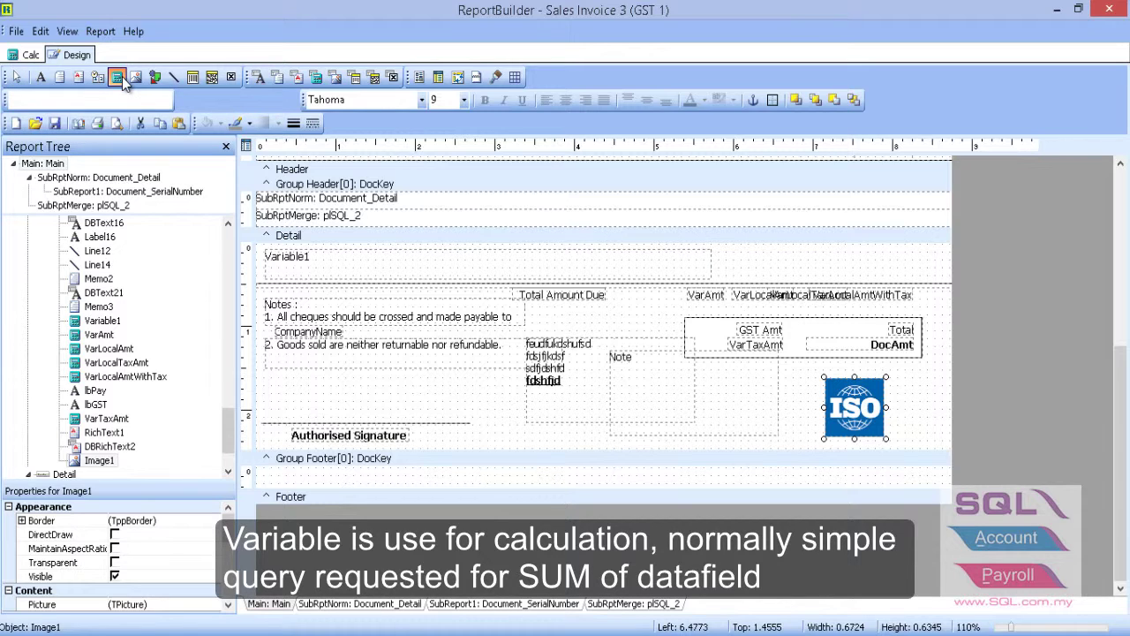
{"action": "left_click", "coordinate": [907, 371]}
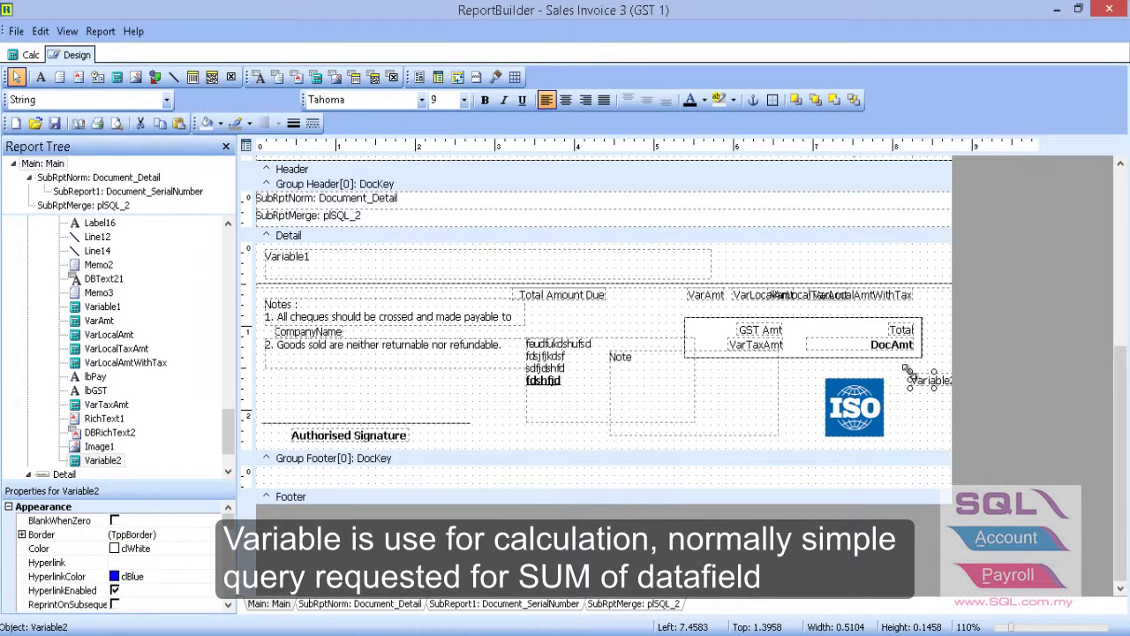
{"action": "key", "text": "Delete"}
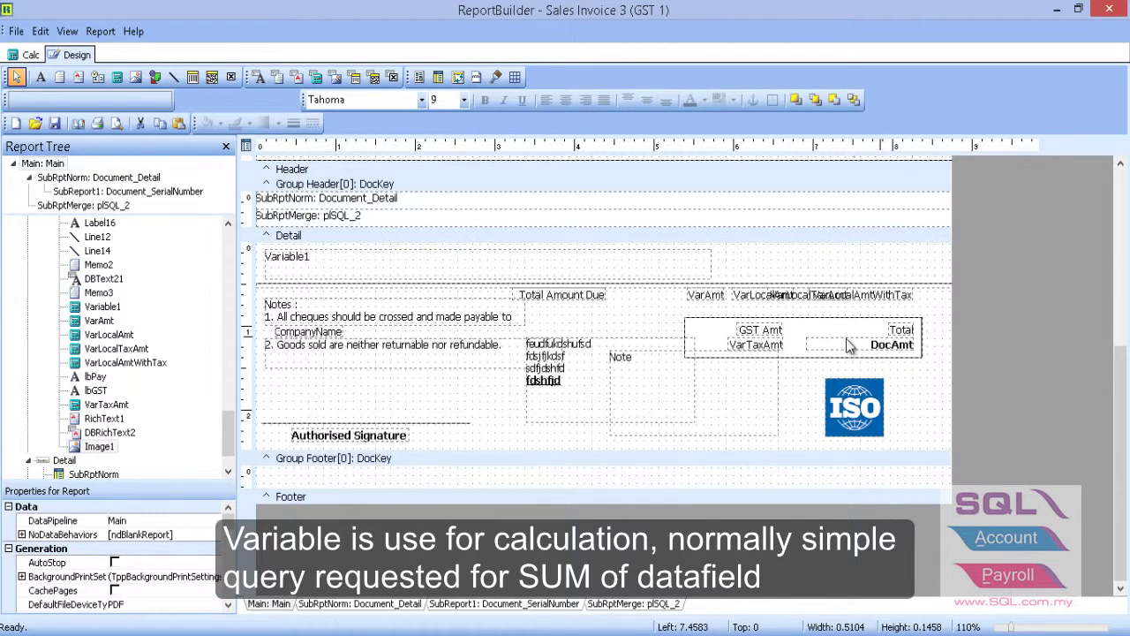
Step: Examine the calculation code of the VarAmt variable above the totals box
{"action": "left_click", "coordinate": [720, 298]}
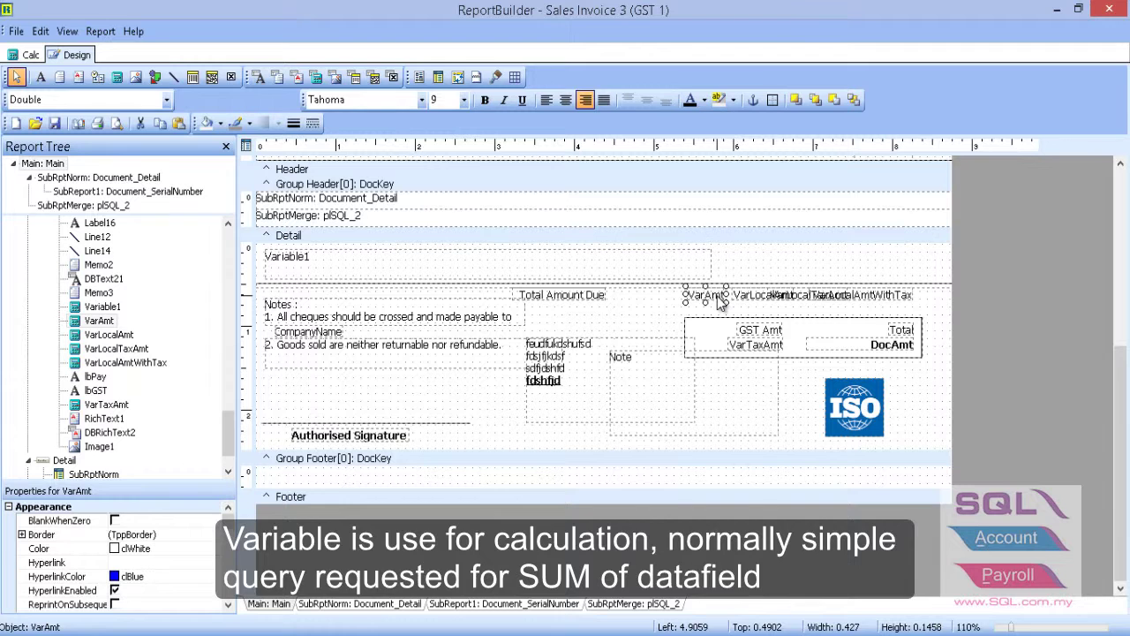
{"action": "right_click", "coordinate": [720, 301]}
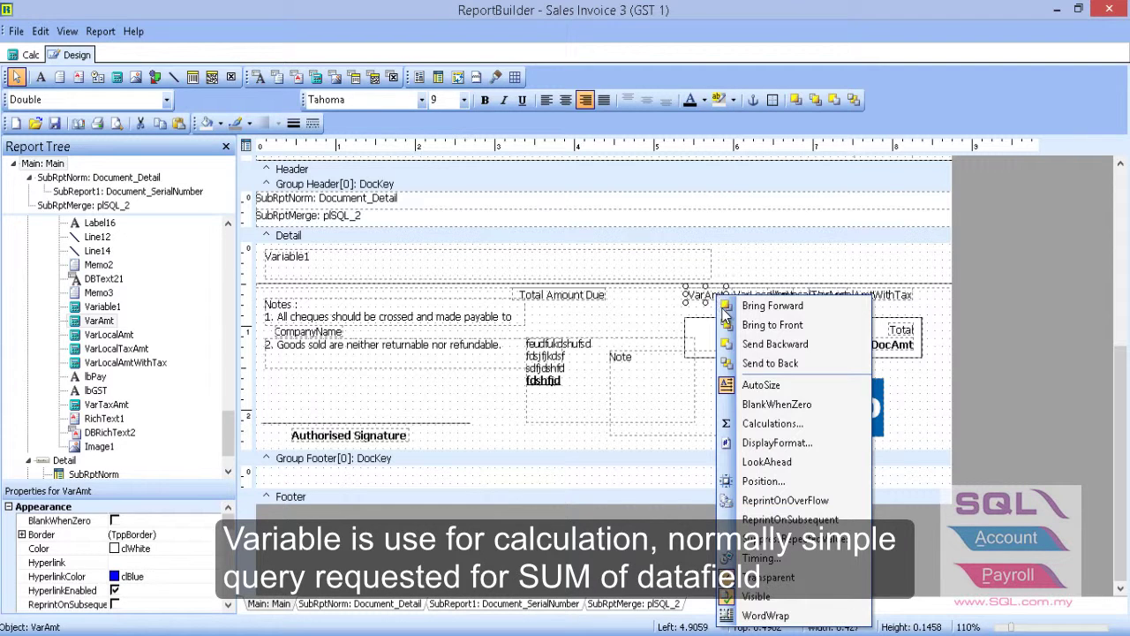
{"action": "left_click", "coordinate": [749, 424]}
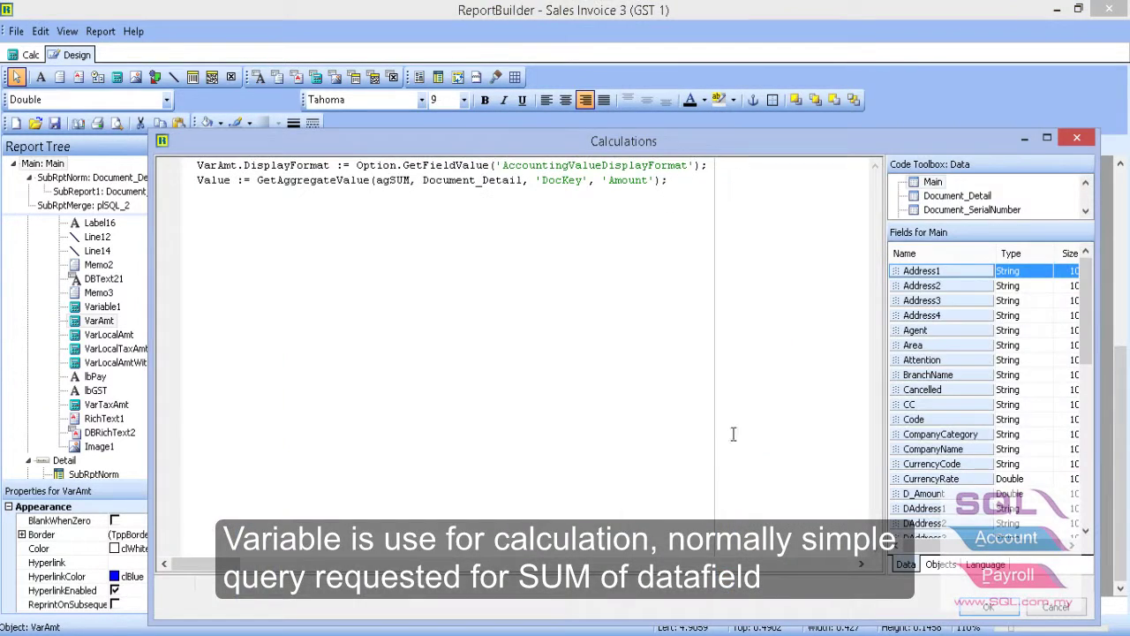
{"action": "left_click_drag", "start_coordinate": [192, 164], "coordinate": [697, 175]}
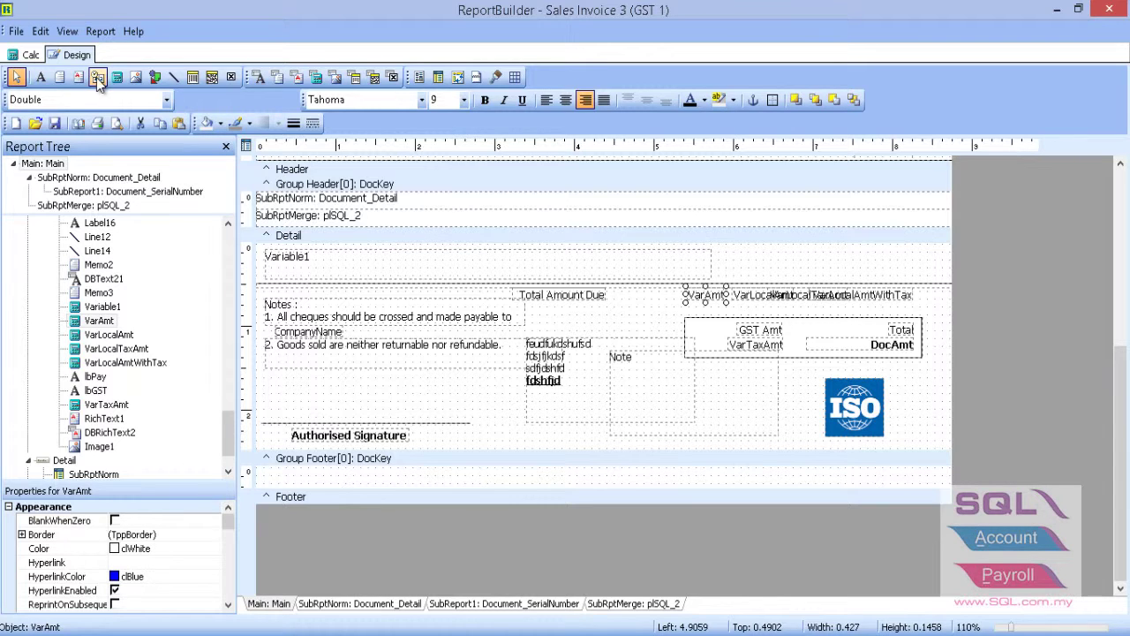
Step: Place a System Variable in the page footer below the ISO logo, about 6.63 from the left and 0.05 from the top
{"action": "left_click", "coordinate": [100, 79]}
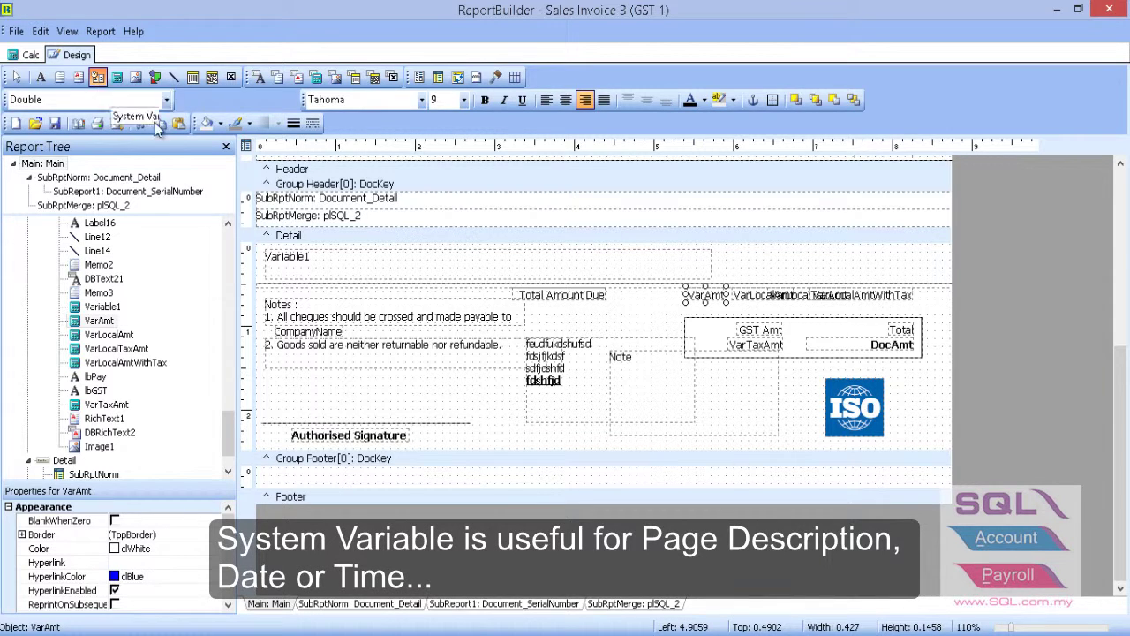
{"action": "left_click", "coordinate": [833, 477]}
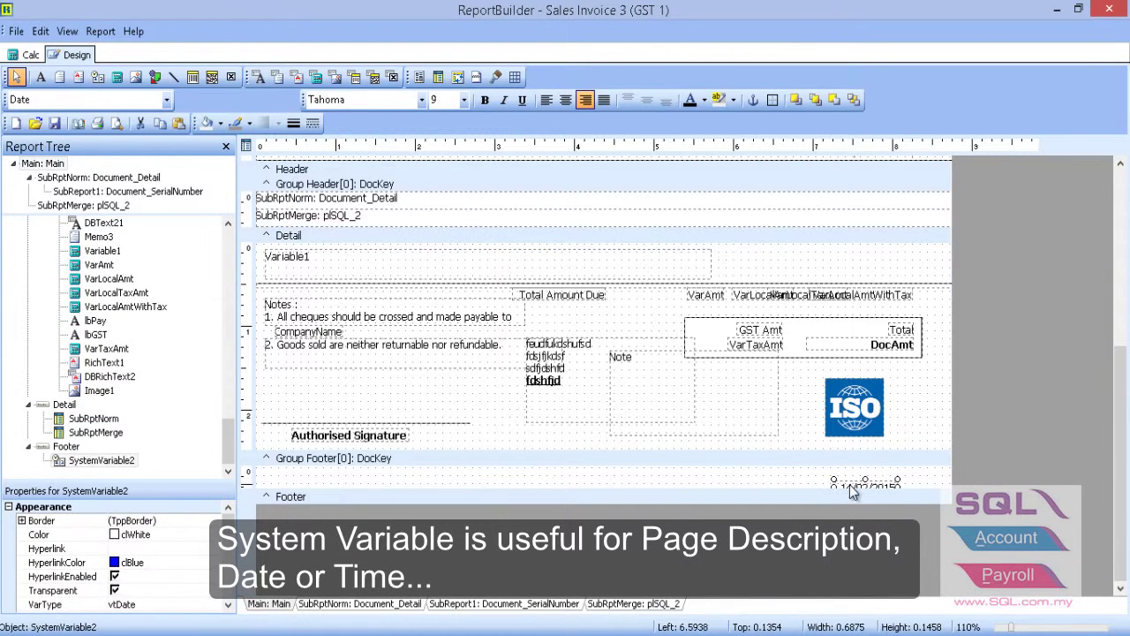
{"action": "left_click_drag", "start_coordinate": [855, 481], "coordinate": [857, 473]}
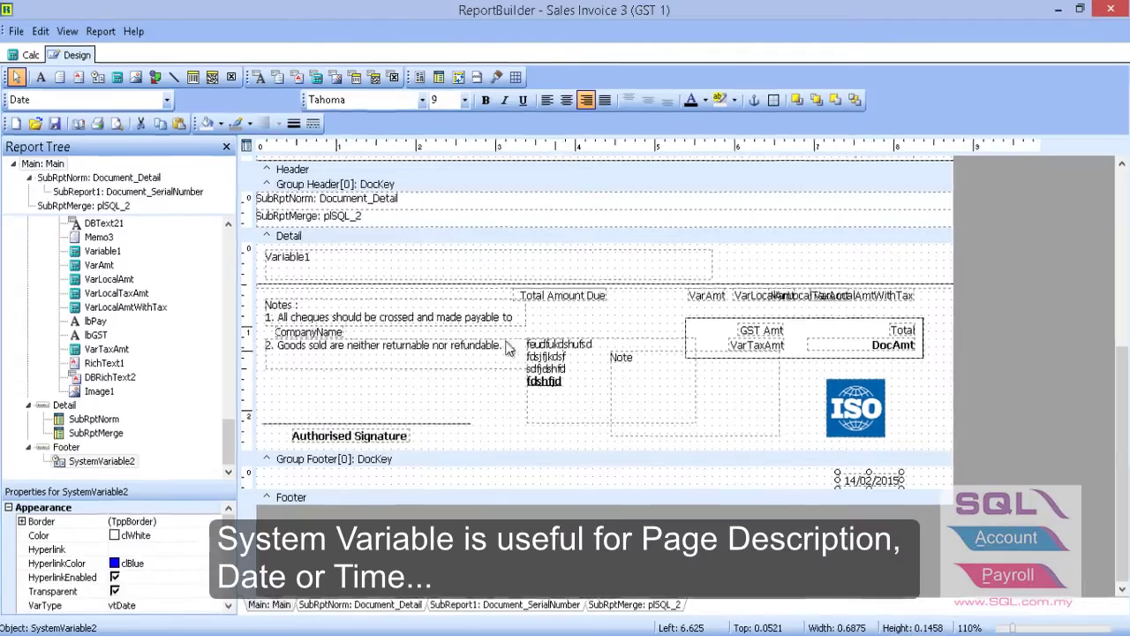
Step: Set the footer system variable's type to PageSetDesc
{"action": "left_click", "coordinate": [166, 101]}
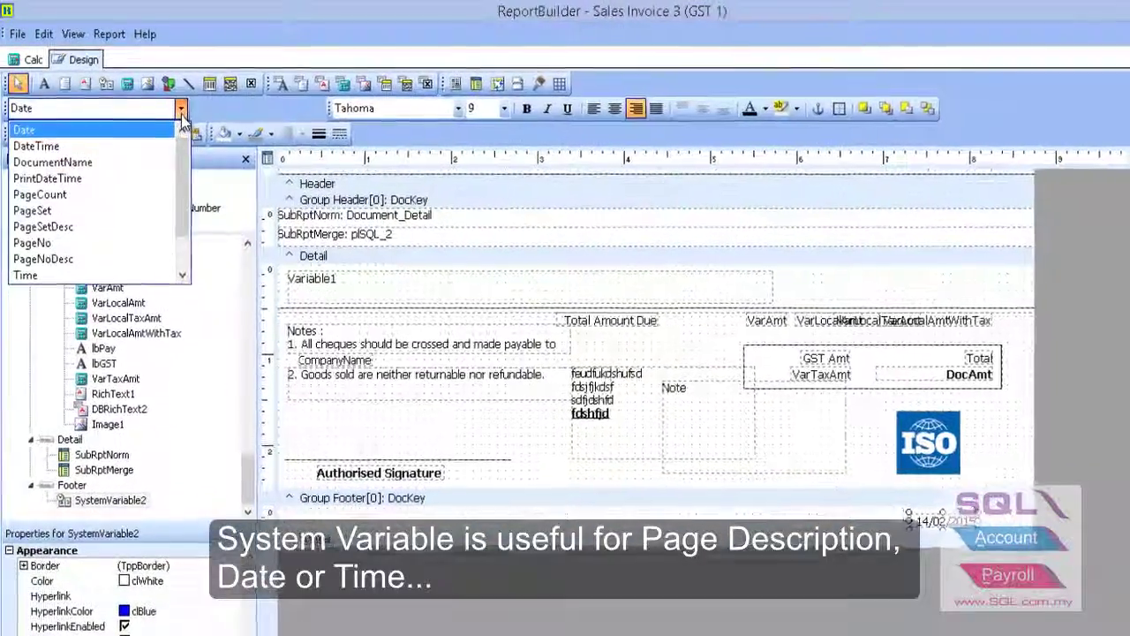
{"action": "mouse_move", "coordinate": [184, 151]}
{"action": "left_mouse_down"}
{"action": "mouse_move", "coordinate": [188, 206]}
{"action": "mouse_move", "coordinate": [193, 144]}
{"action": "left_mouse_up"}
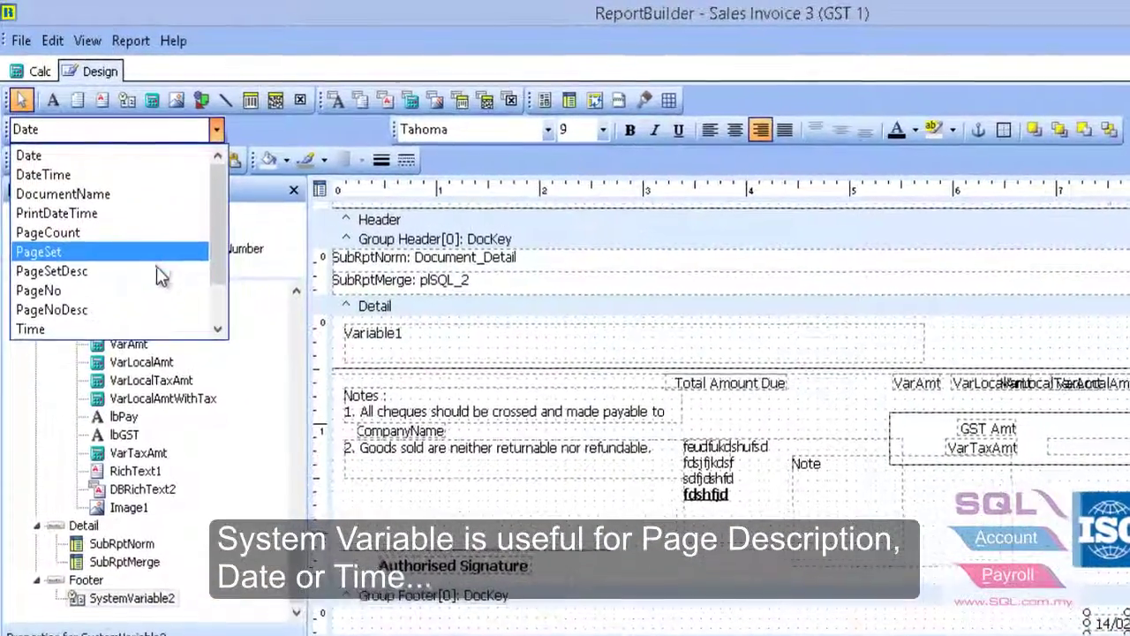
{"action": "left_click", "coordinate": [162, 280]}
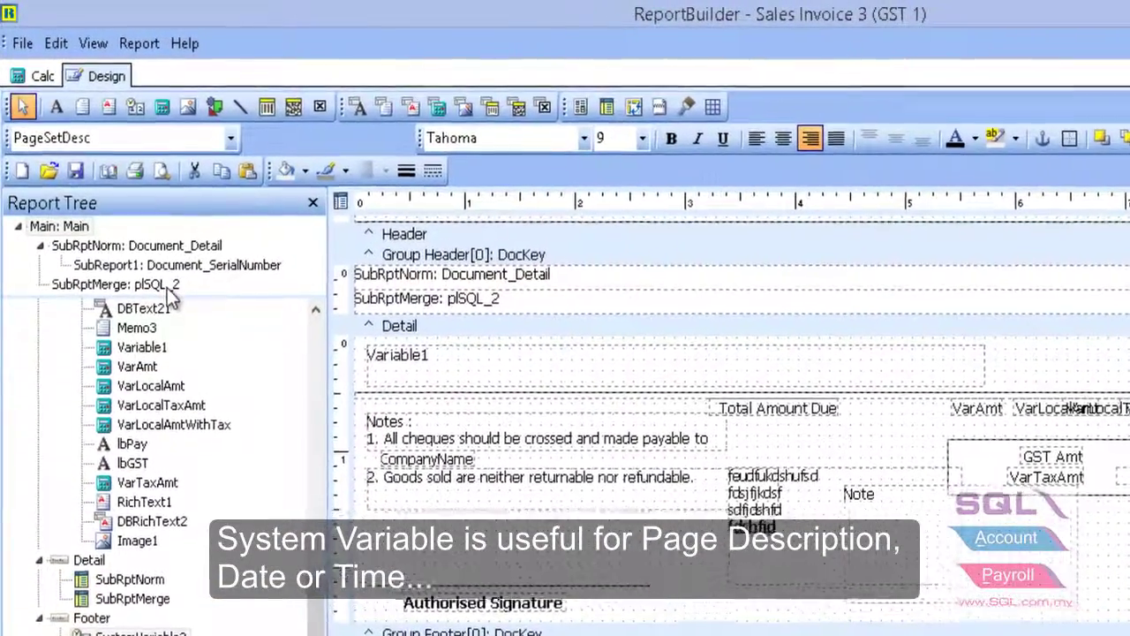